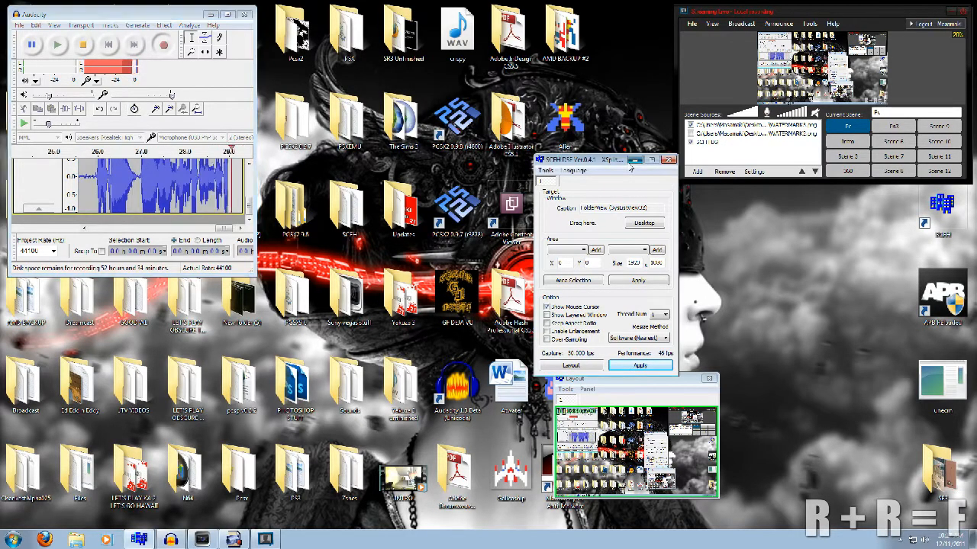
- Clear the screen-capture and broadcaster windows off the desktop and switch to ArcSoft Capture Module
click(668, 159)
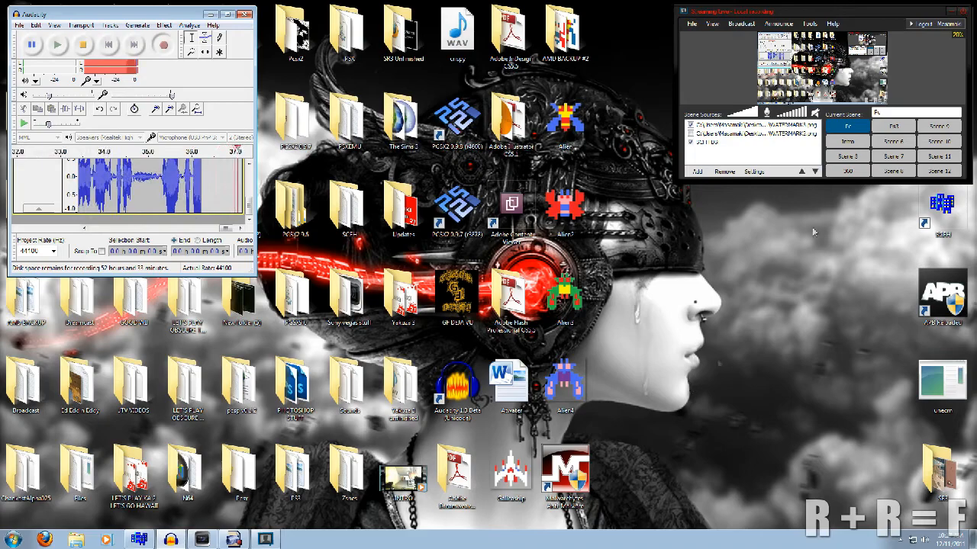
click(951, 13)
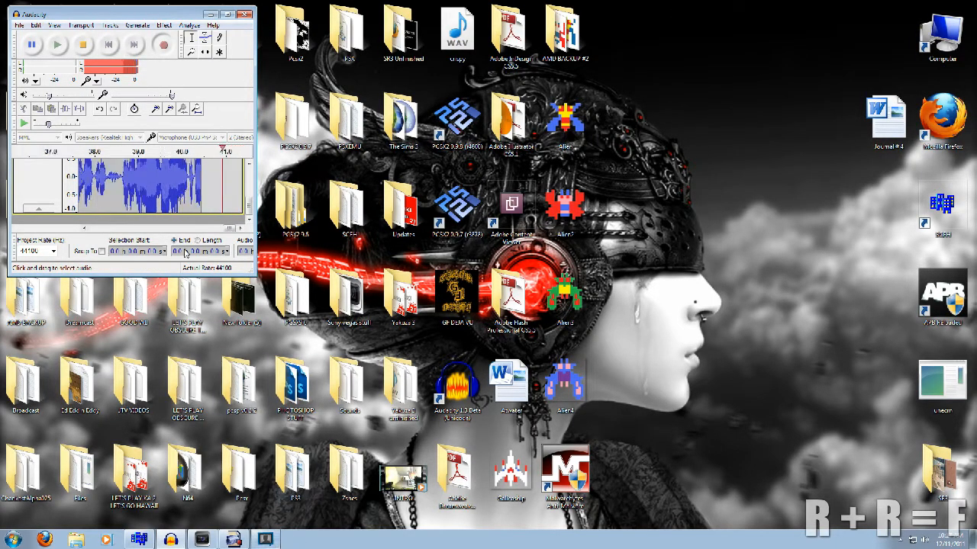
click(233, 540)
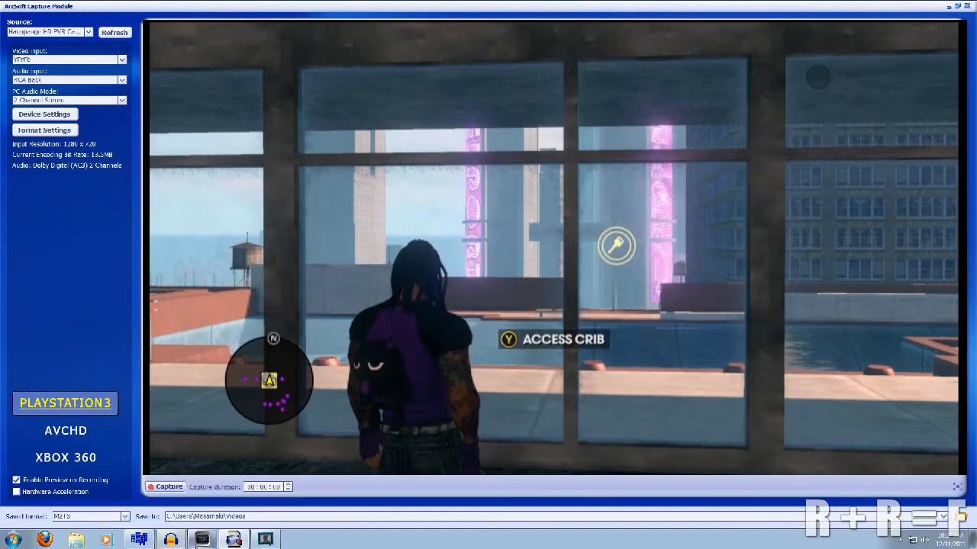
click(138, 539)
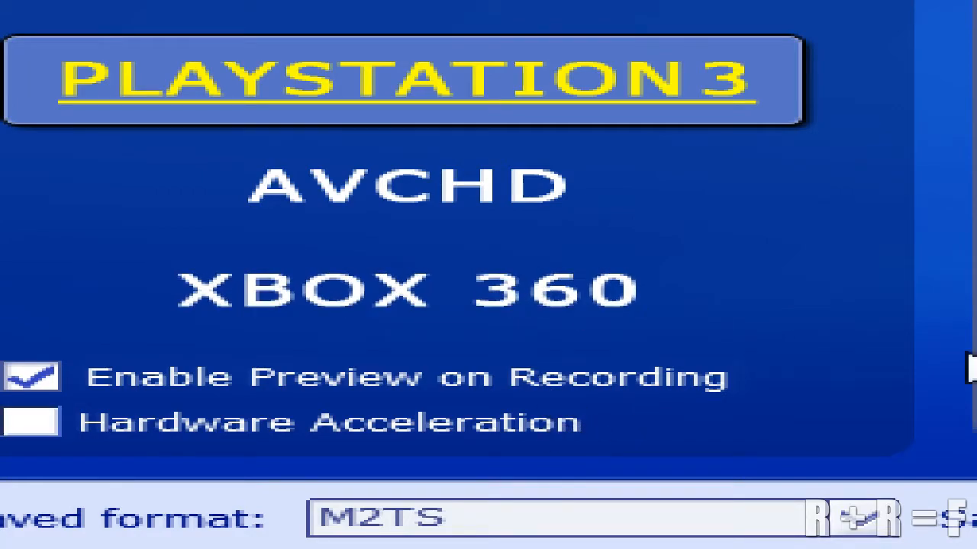
- Cycle the recording profile through AVCHD, XBOX 360 and PLAYSTATION3 to compare their saved formats
click(489, 177)
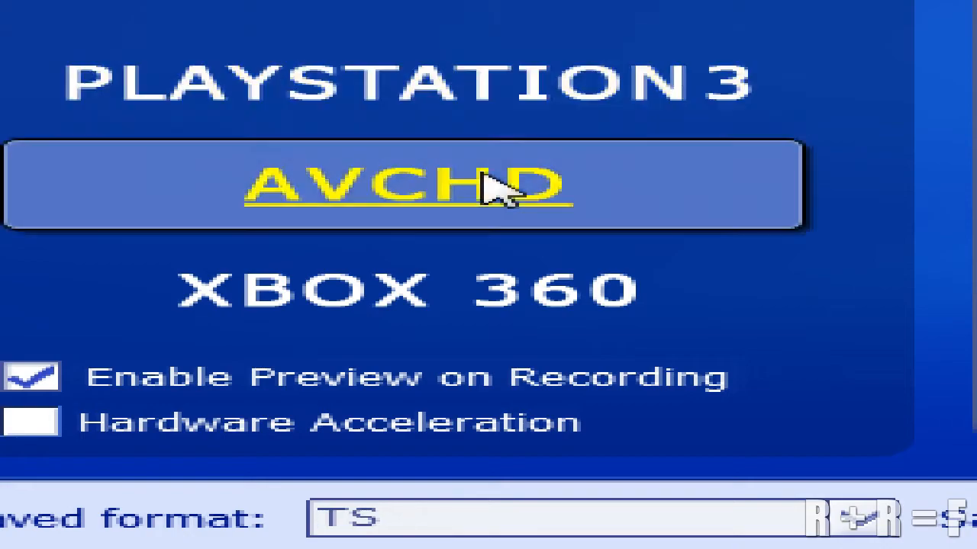
click(634, 290)
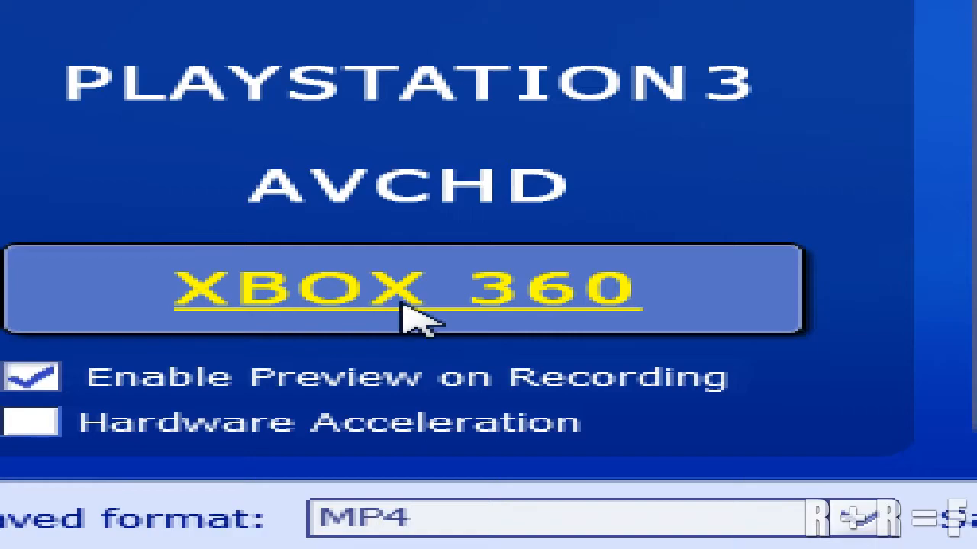
click(669, 85)
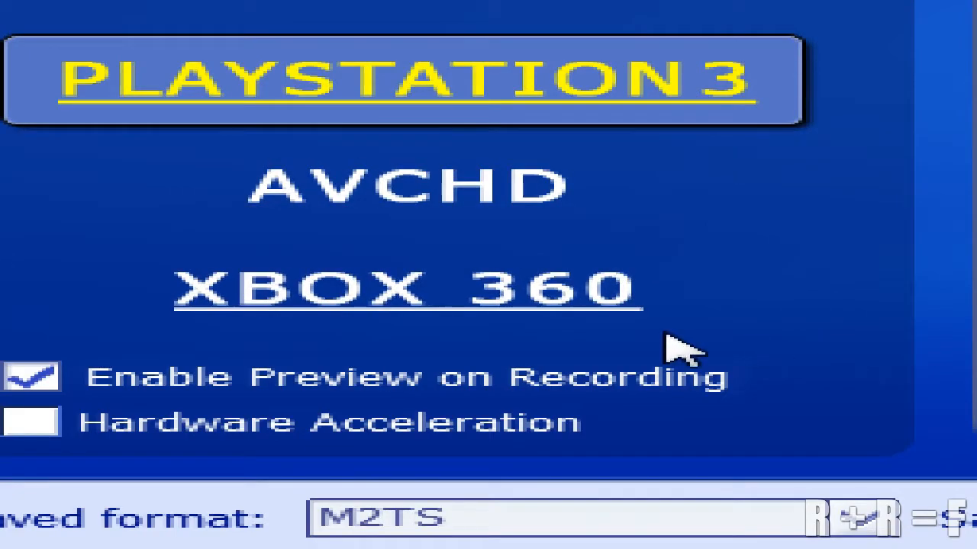
click(606, 267)
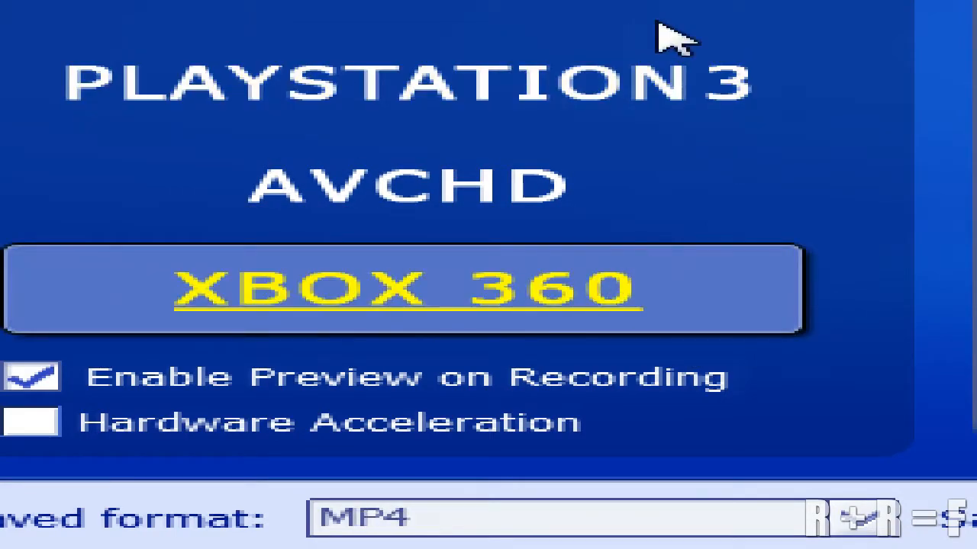
click(613, 126)
click(393, 190)
click(388, 271)
click(466, 69)
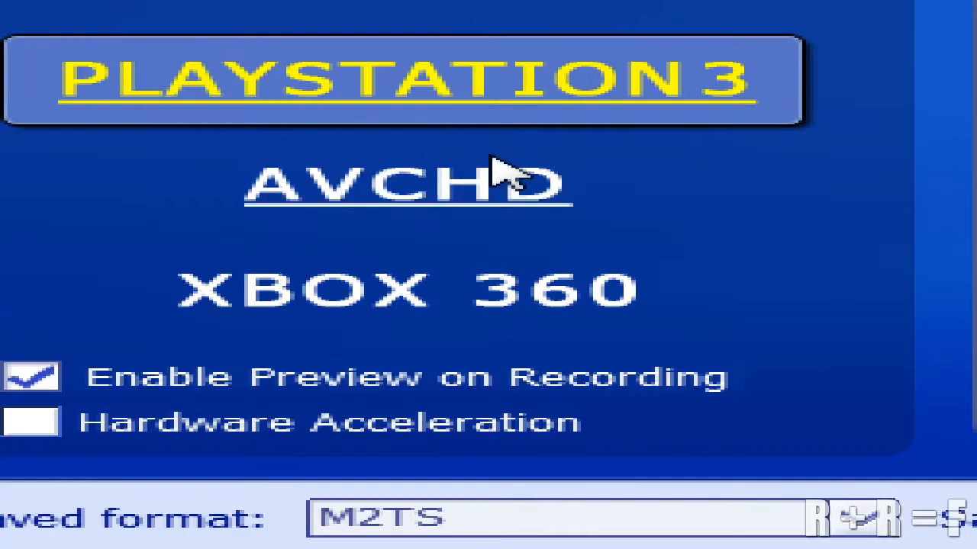
click(493, 164)
- Turn off Enable Preview on Recording and choose the PLAYSTATION3 recording profile
click(586, 380)
click(493, 299)
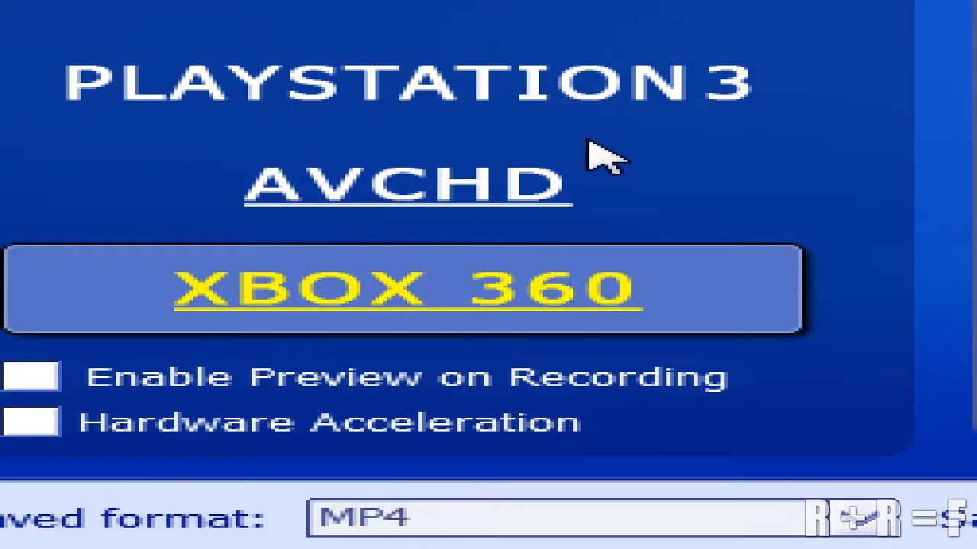
click(584, 87)
click(588, 316)
click(599, 84)
click(572, 184)
click(549, 290)
click(606, 86)
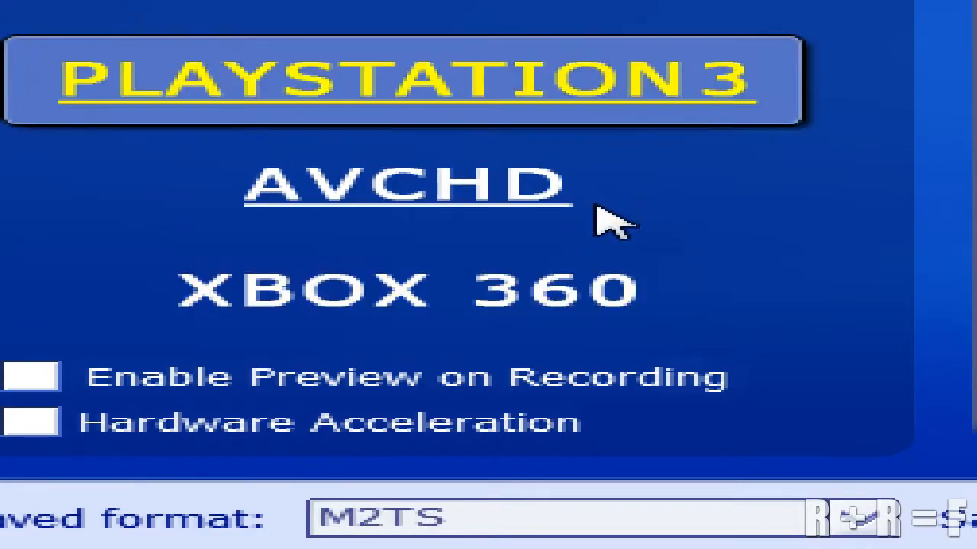
- Try the XBOX 360 and AVCHD recording profiles again and return to PLAYSTATION3
click(620, 299)
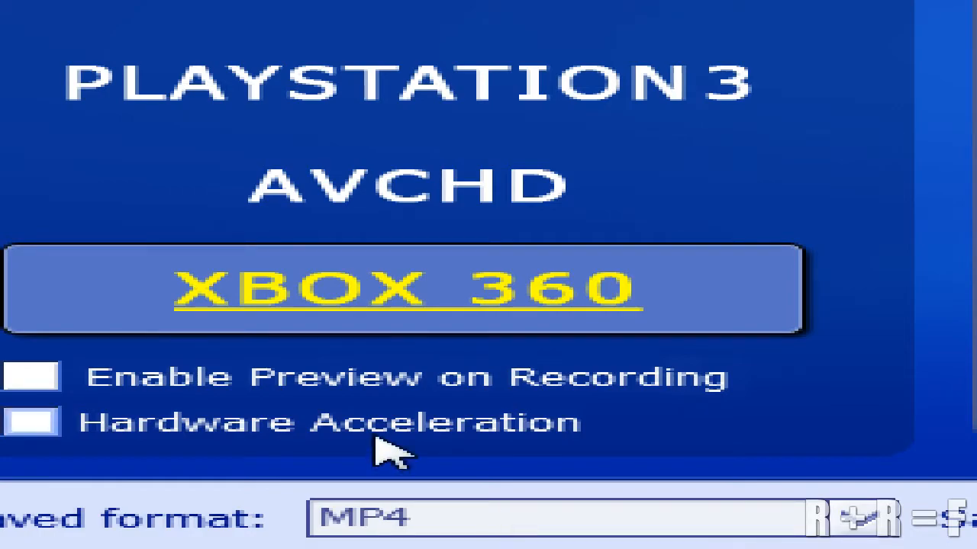
click(717, 93)
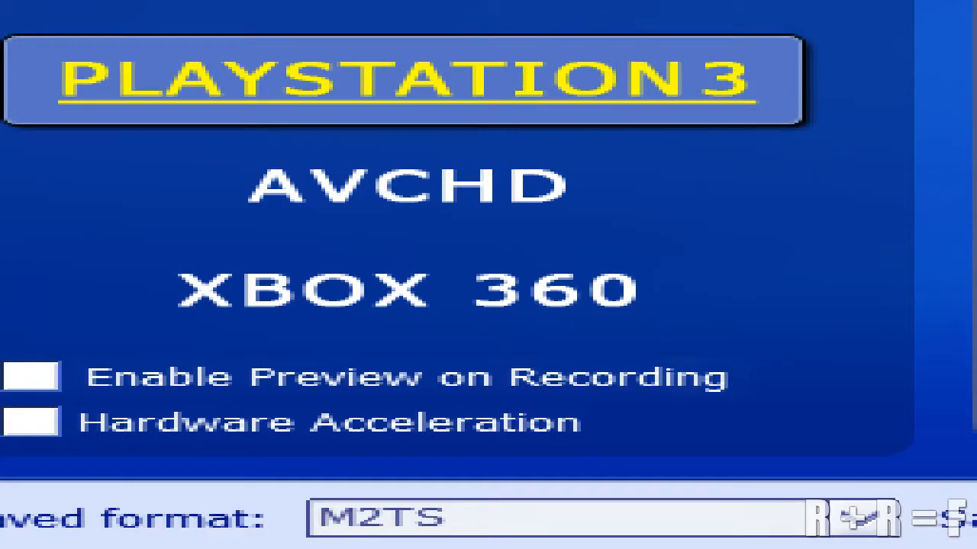
click(332, 191)
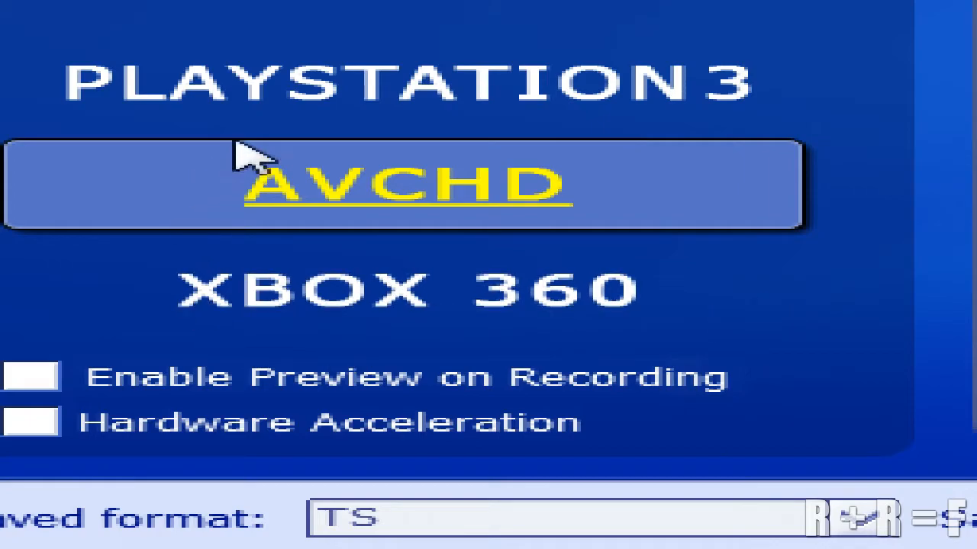
click(248, 107)
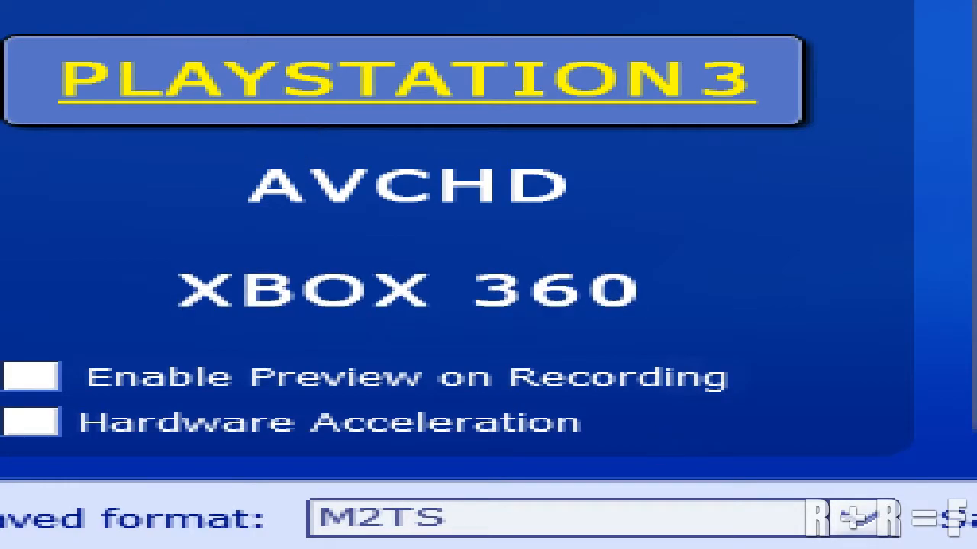
click(380, 302)
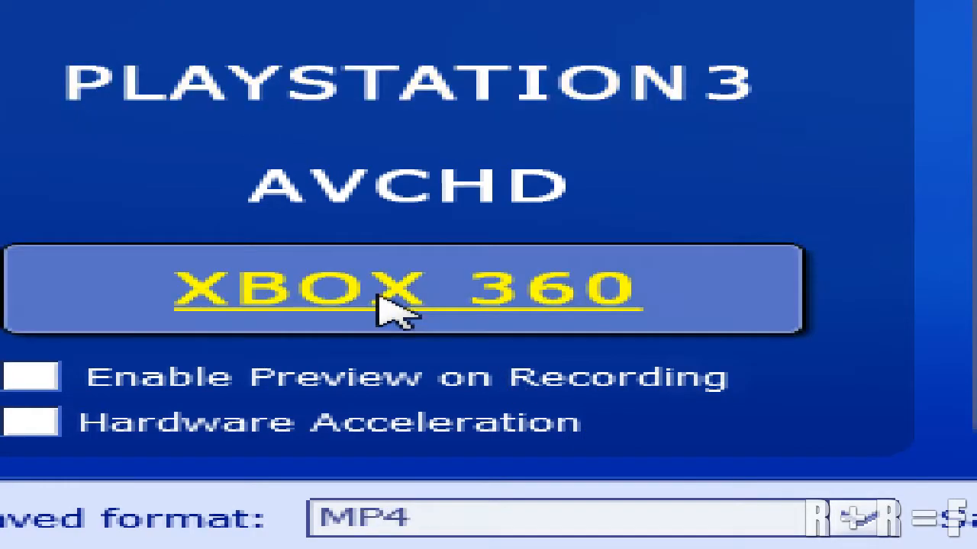
click(448, 88)
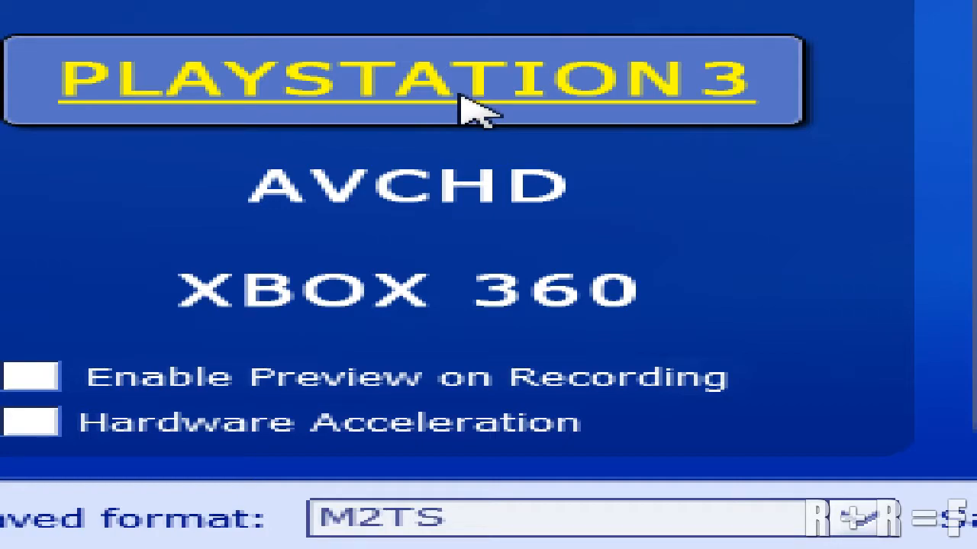
click(600, 271)
click(339, 76)
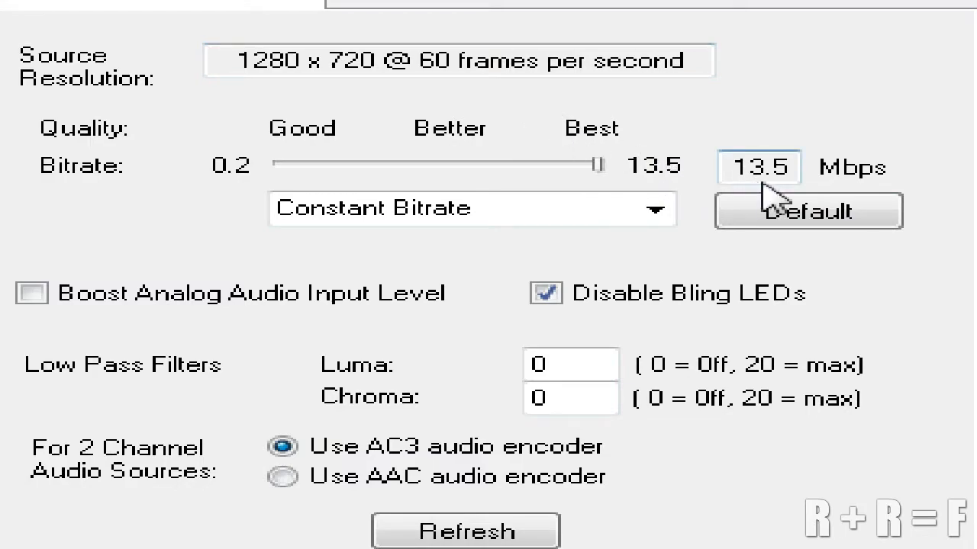
- Set the capture device's bitrate mode to Constant Bitrate
click(602, 167)
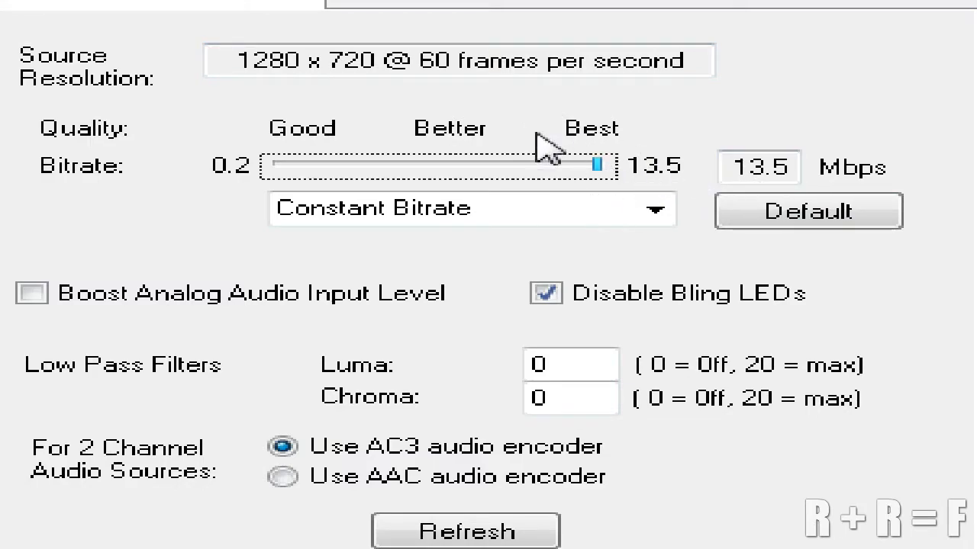
click(664, 215)
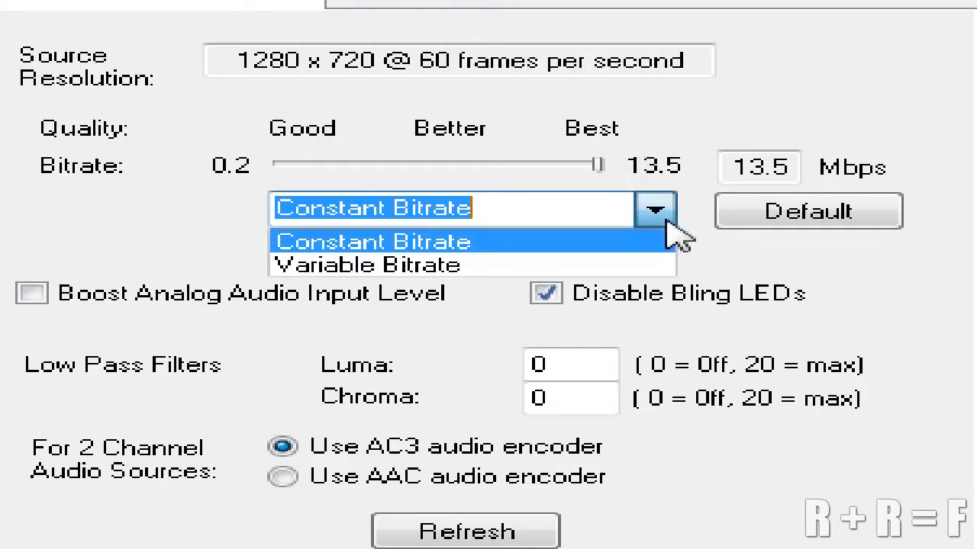
click(464, 248)
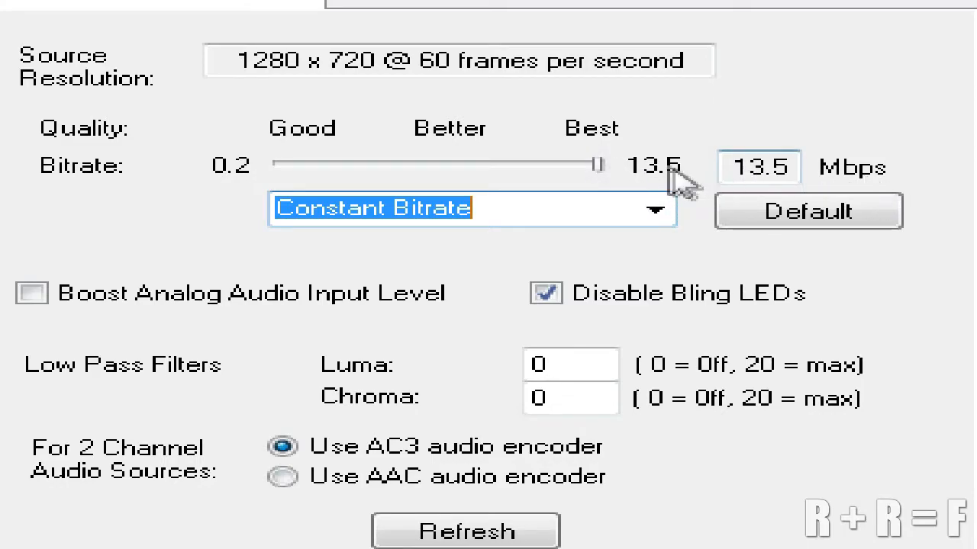
- Try a lower capture bitrate of about 3.1 Mbps and restore it to 13.5 Mbps
click(593, 177)
click(598, 163)
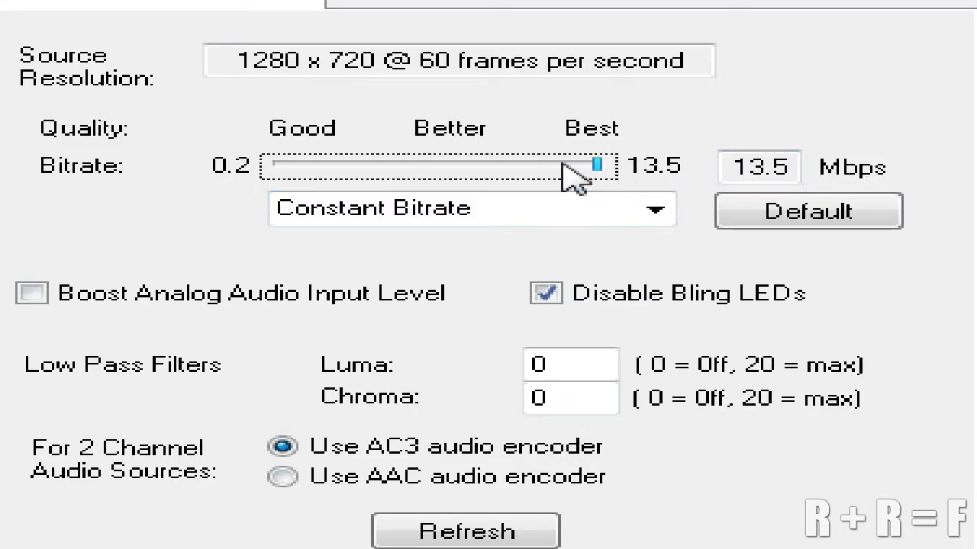
click(365, 171)
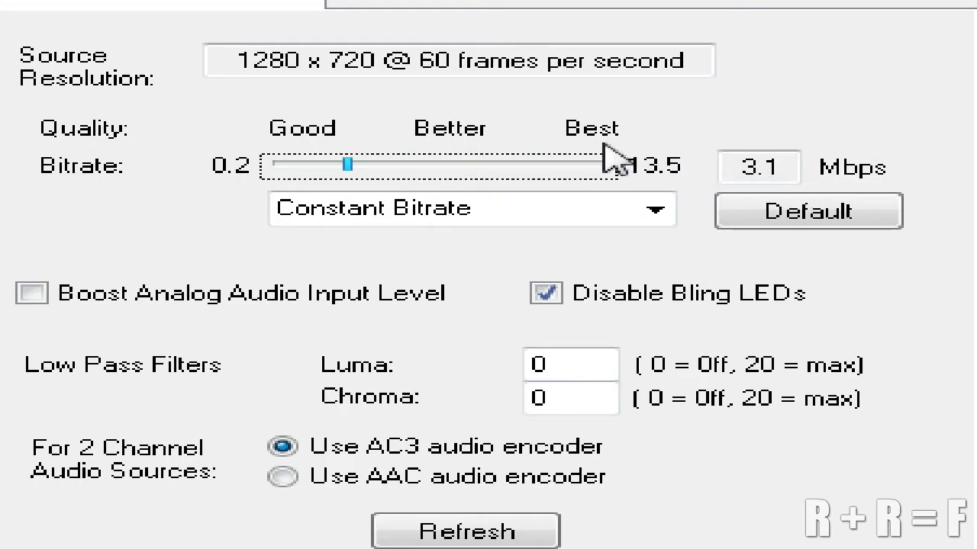
click(584, 164)
click(584, 162)
click(584, 162)
drag(537, 165, 598, 165)
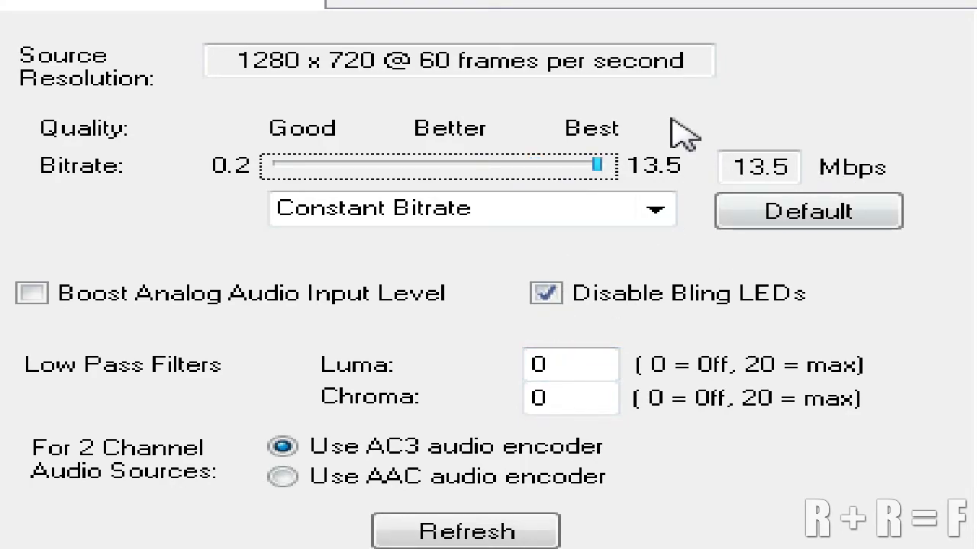
- Try a medium capture bitrate of about 5.7 Mbps and restore it to 13.5 Mbps
click(459, 167)
click(459, 167)
click(462, 168)
click(463, 167)
click(462, 168)
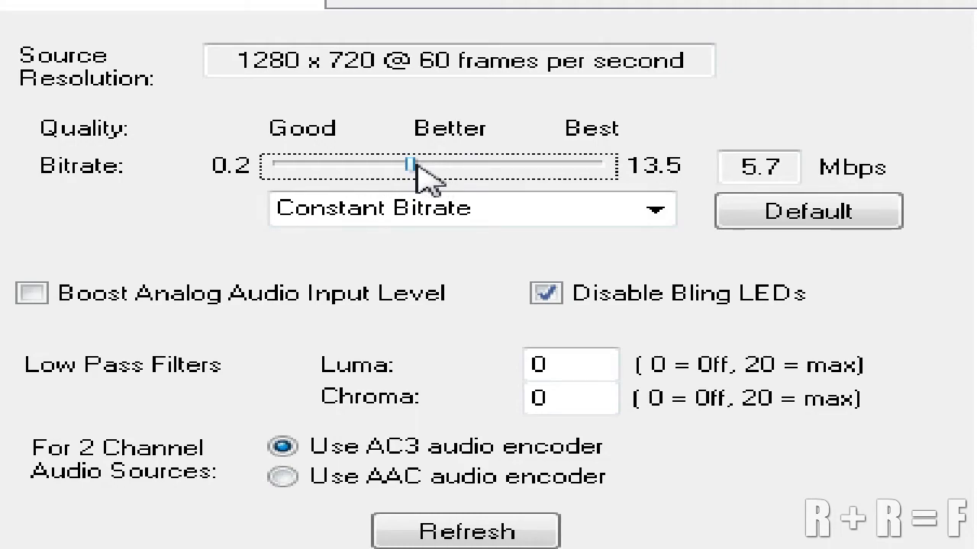
drag(420, 166, 654, 185)
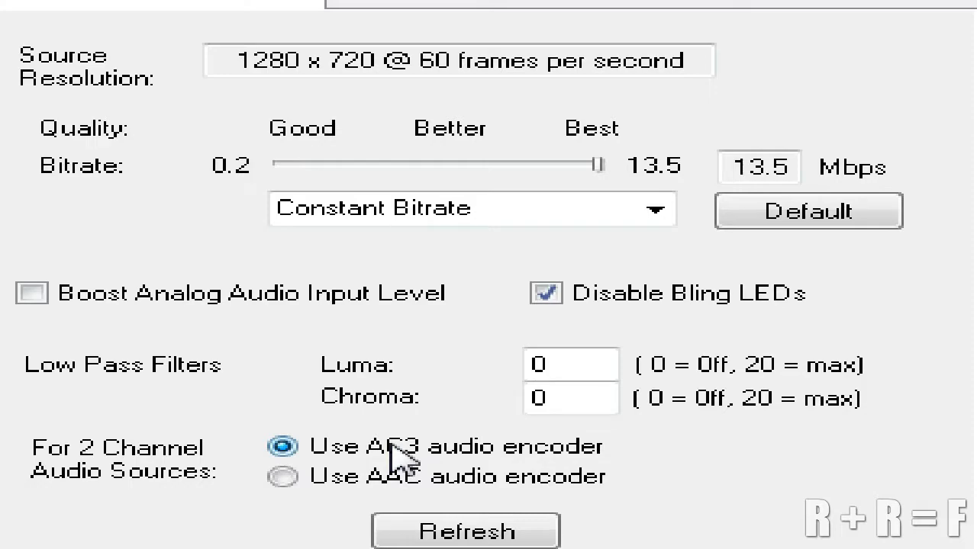
- Switch the encoder for 2 channel audio sources to AAC and back to AC3
click(404, 483)
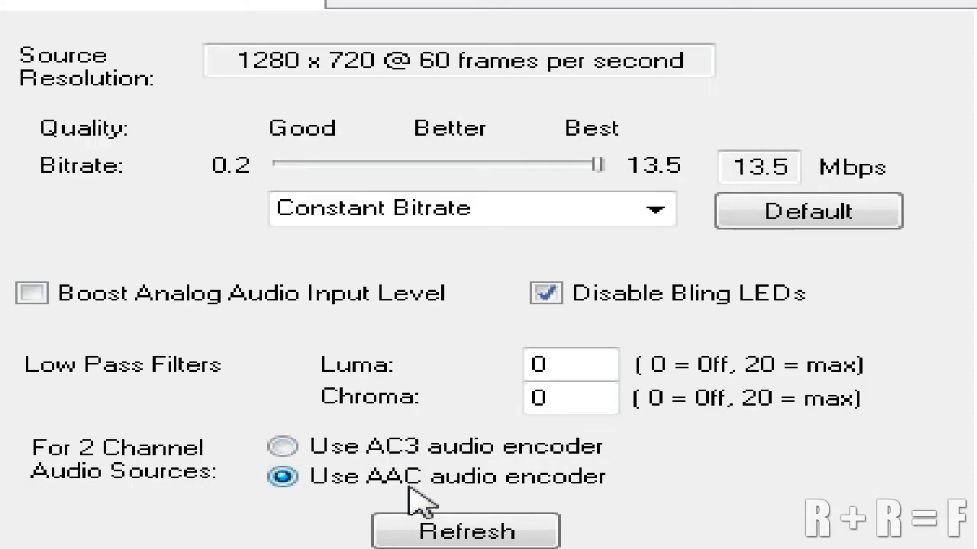
click(415, 448)
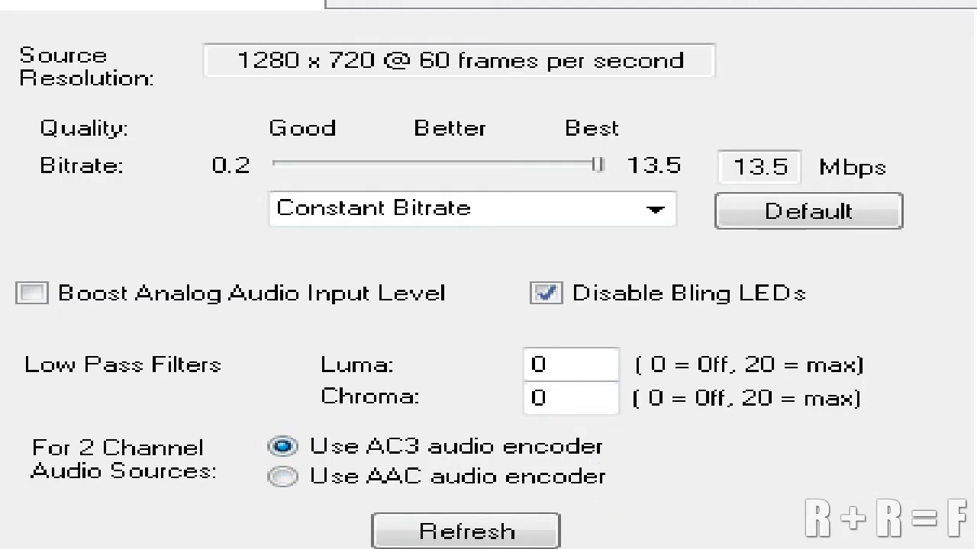
click(509, 475)
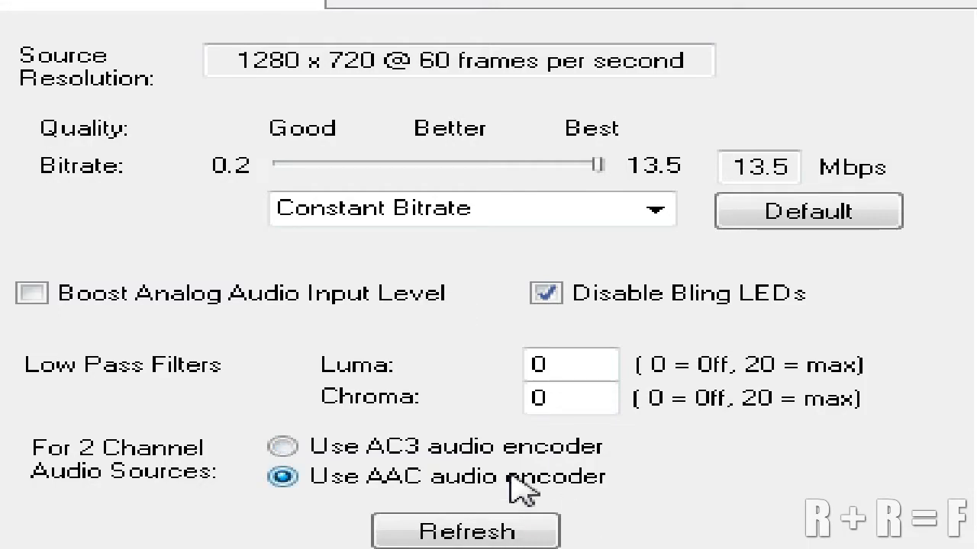
click(479, 448)
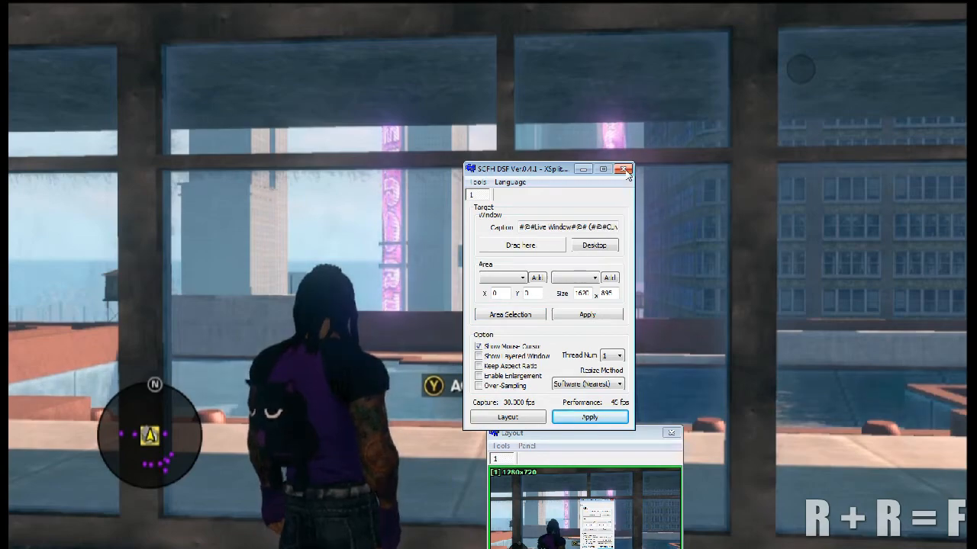
- Minimize the SCFH DSF screen-capture window and start recording the microphone in Audacity
click(582, 170)
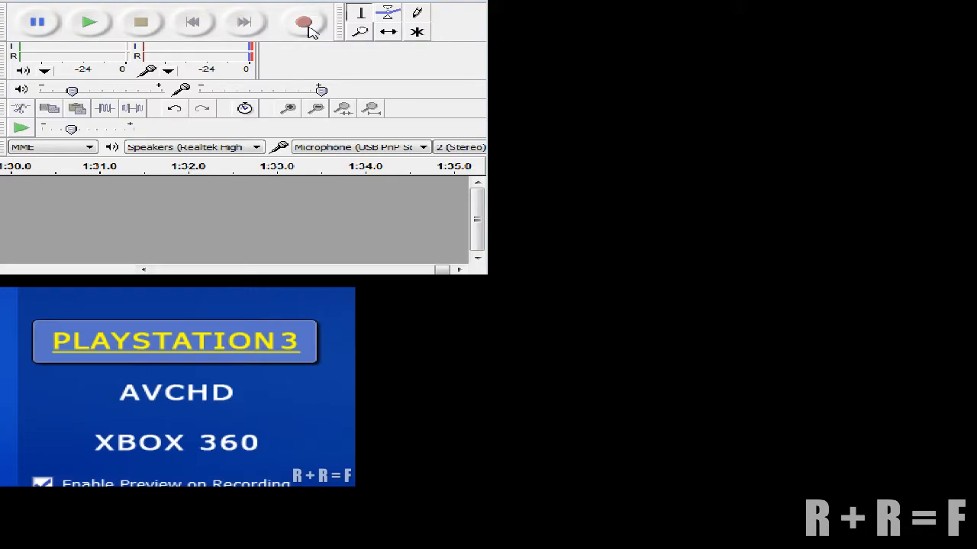
click(305, 25)
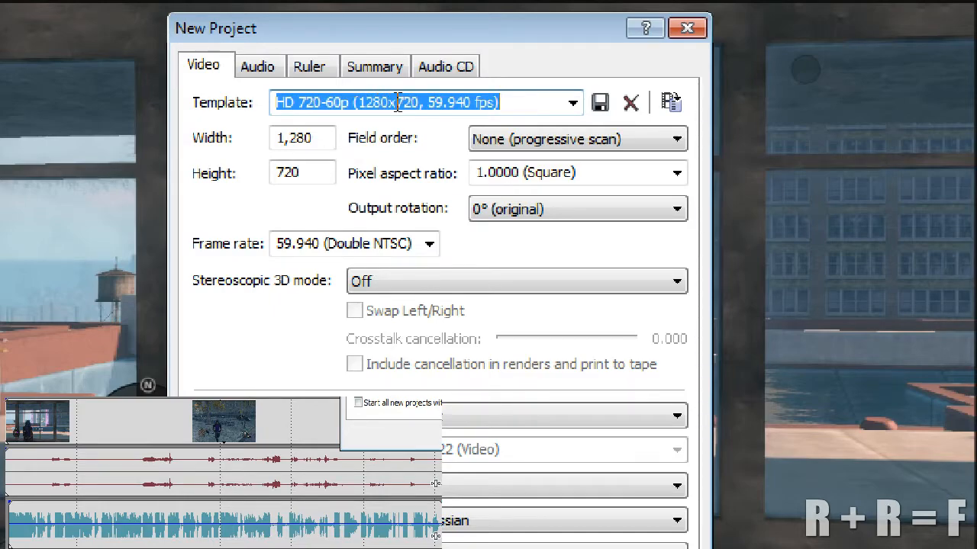
- Examine the template, width and height in the new project's video settings
click(450, 101)
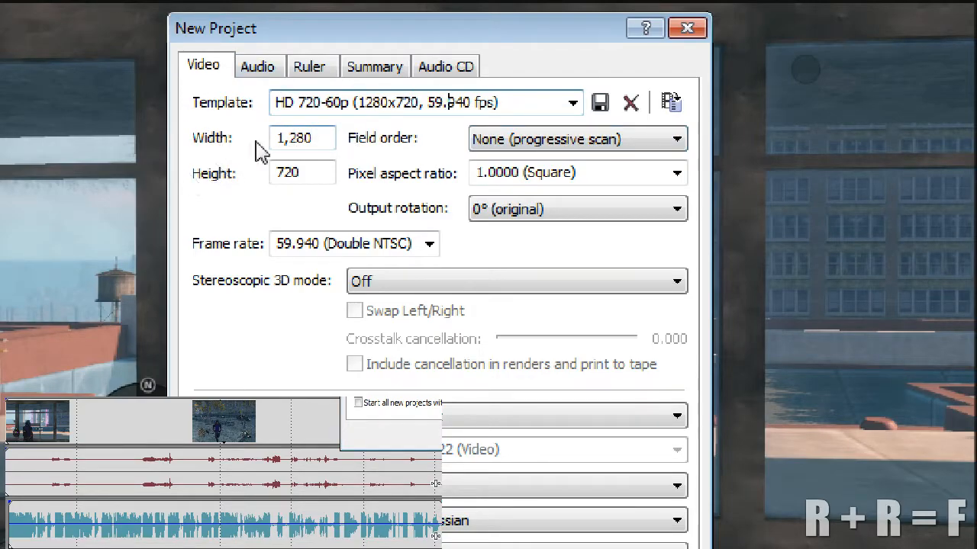
click(572, 102)
click(574, 102)
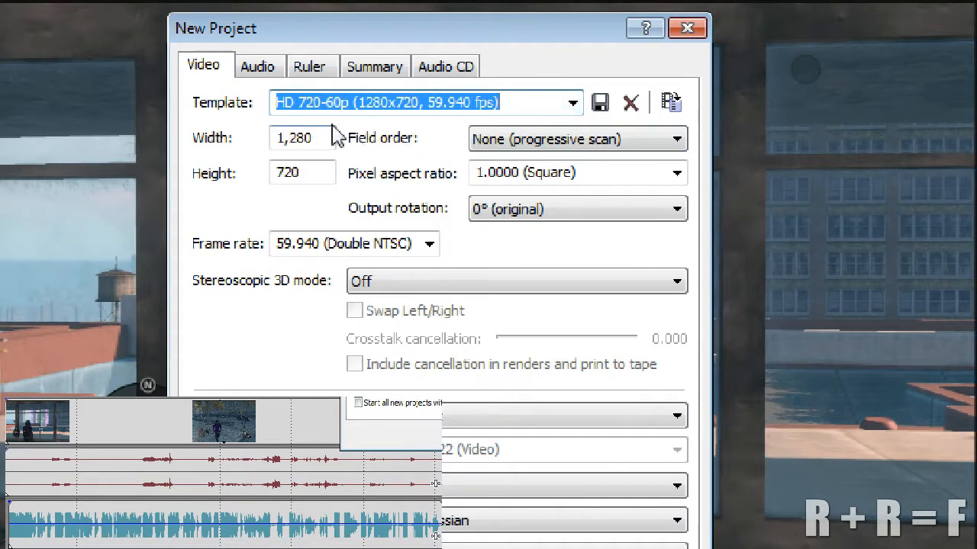
drag(323, 134, 278, 134)
drag(312, 170, 270, 191)
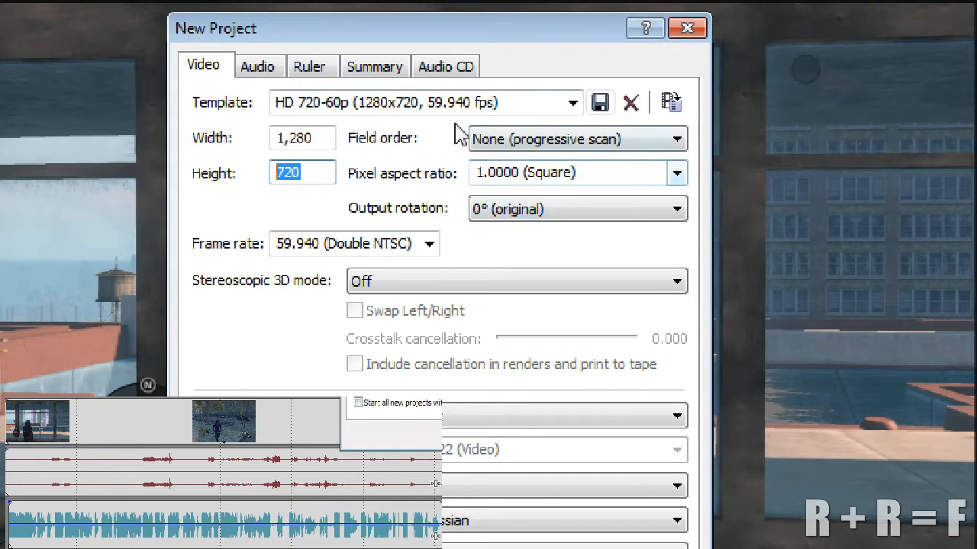
- Choose the 59.940 (Double NTSC) frame rate and Best full-resolution rendering quality for the new project
click(429, 246)
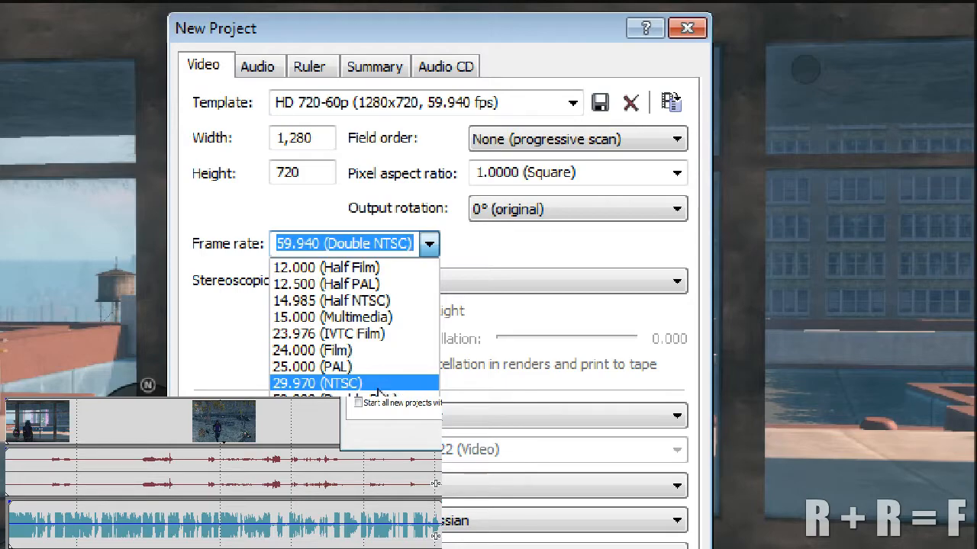
click(336, 416)
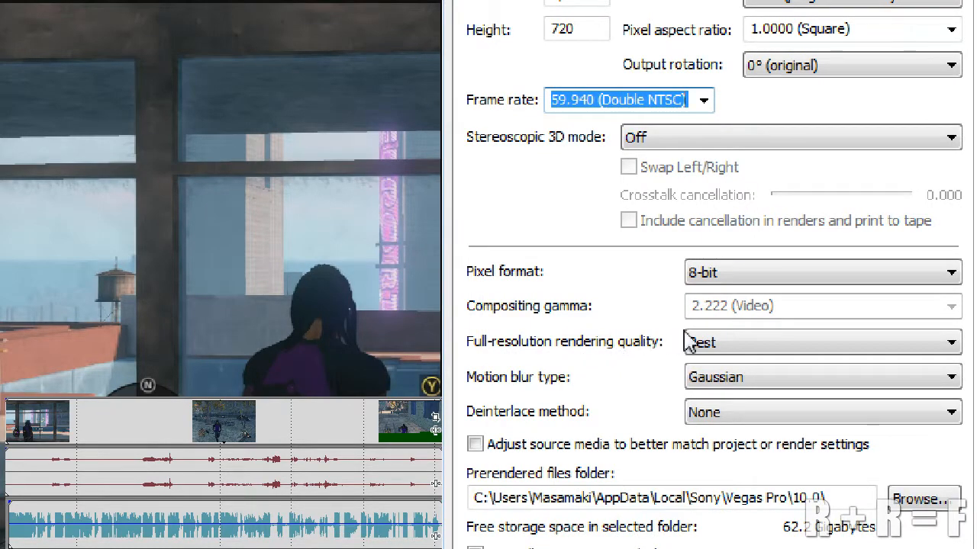
click(833, 345)
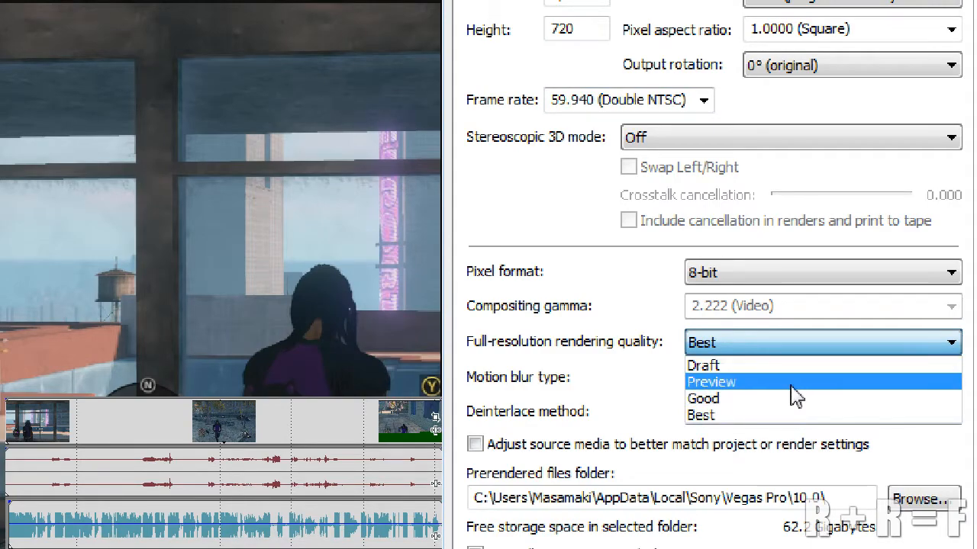
click(809, 416)
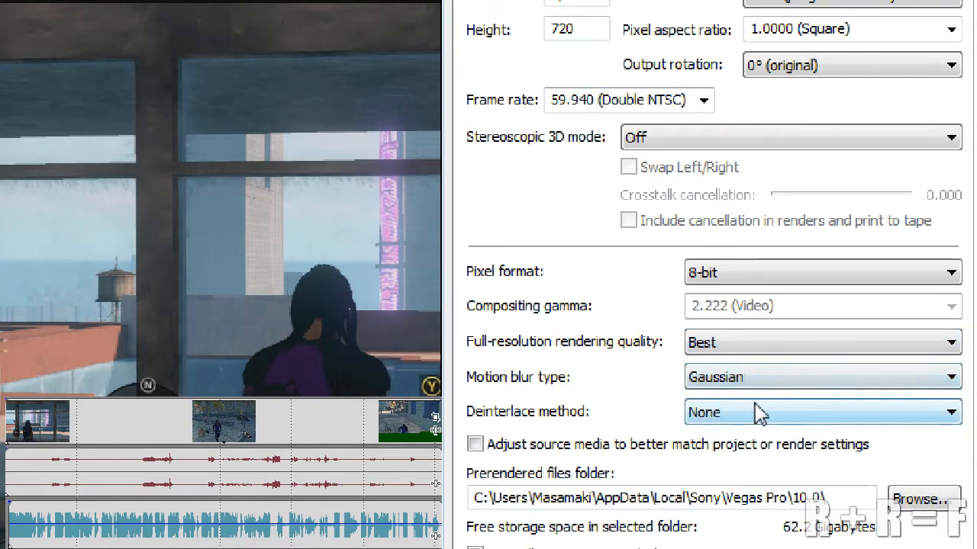
- Set the motion blur type to Gaussian and the deinterlace method to None, and confirm the new project settings
click(760, 377)
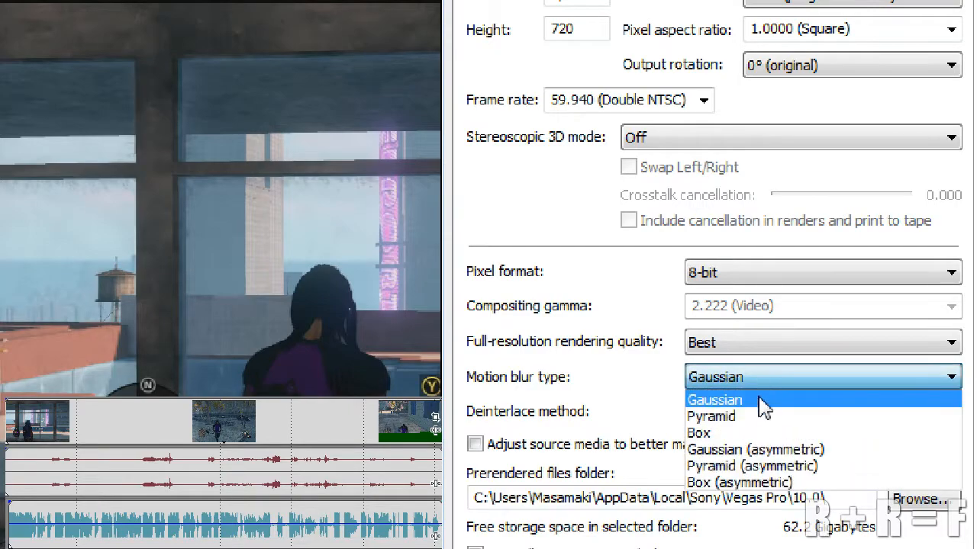
click(763, 405)
click(772, 414)
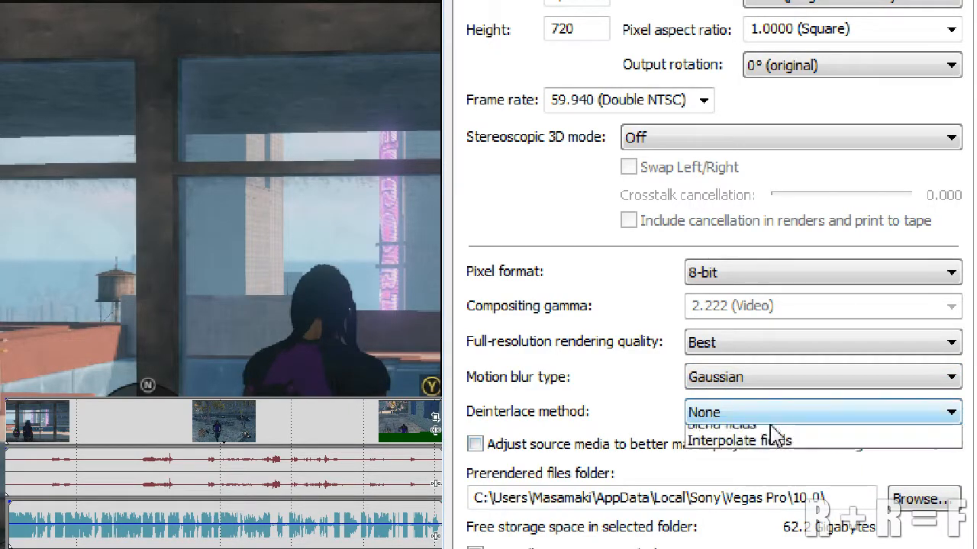
click(774, 435)
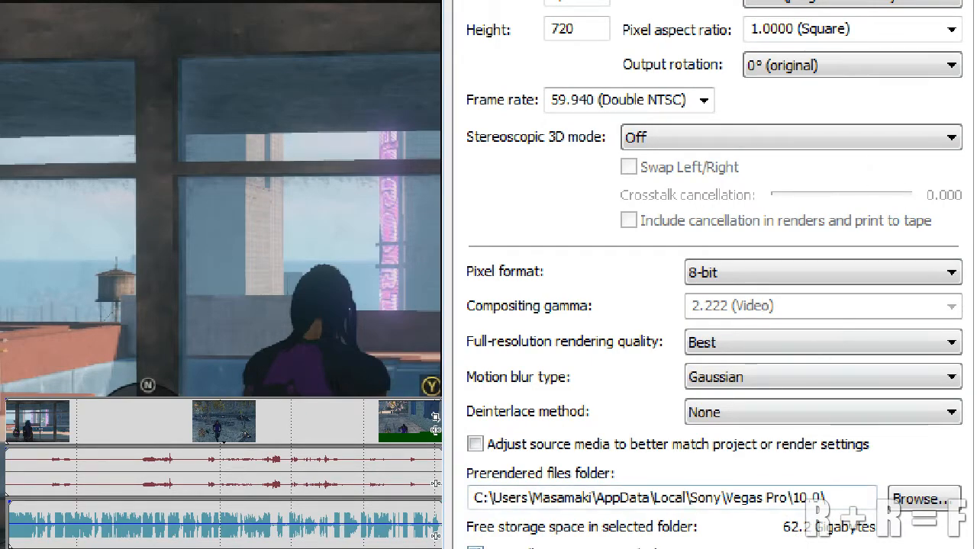
key(Return)
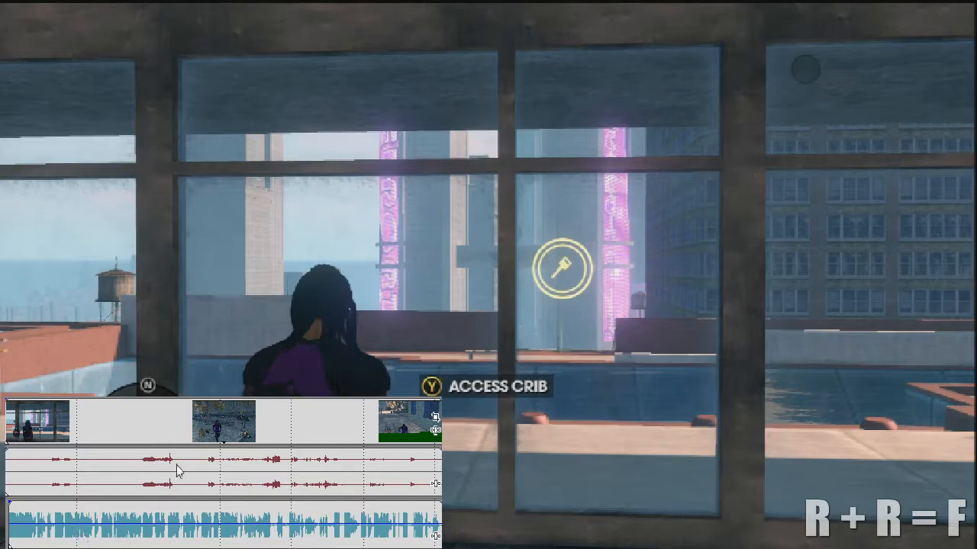
- Inspect the gameplay video, game audio and commentary tracks at several points on the timeline
click(130, 434)
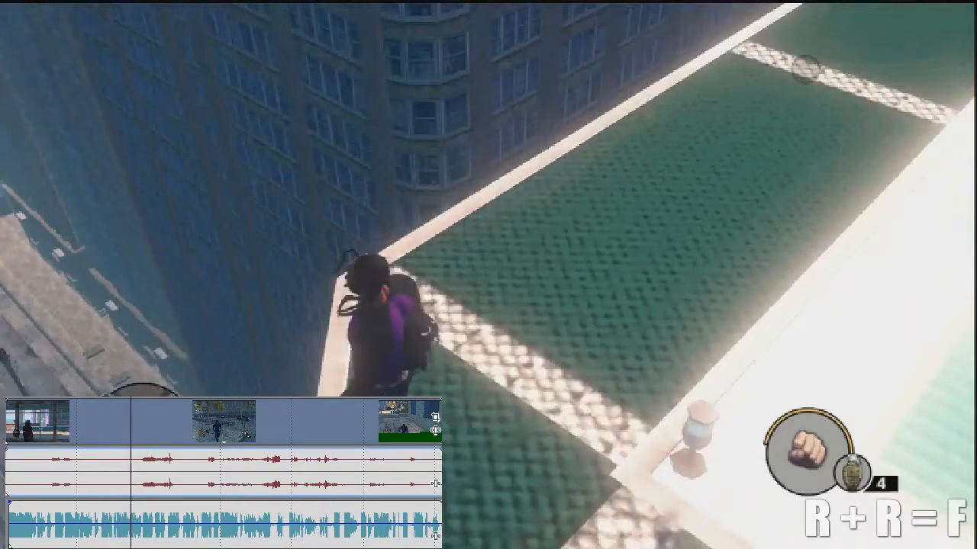
click(55, 427)
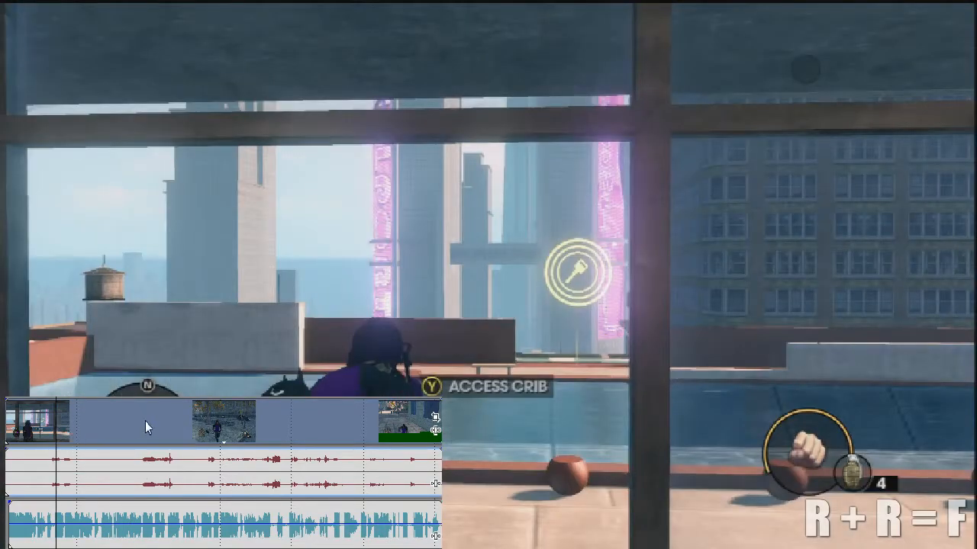
click(83, 457)
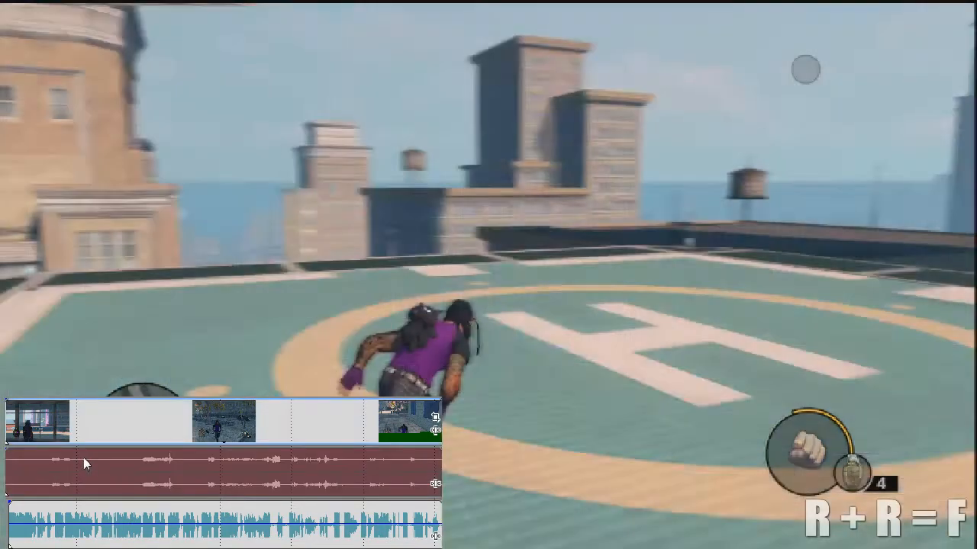
click(131, 519)
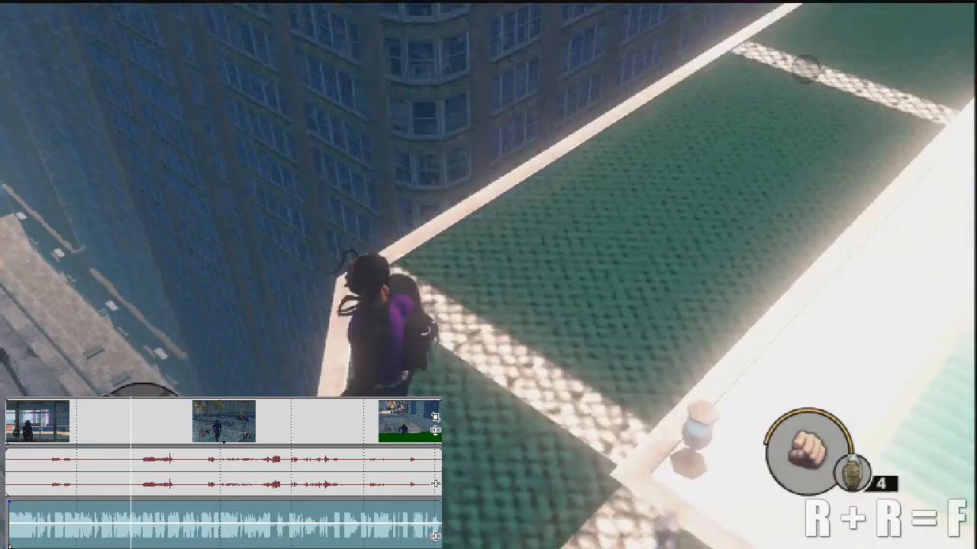
click(79, 479)
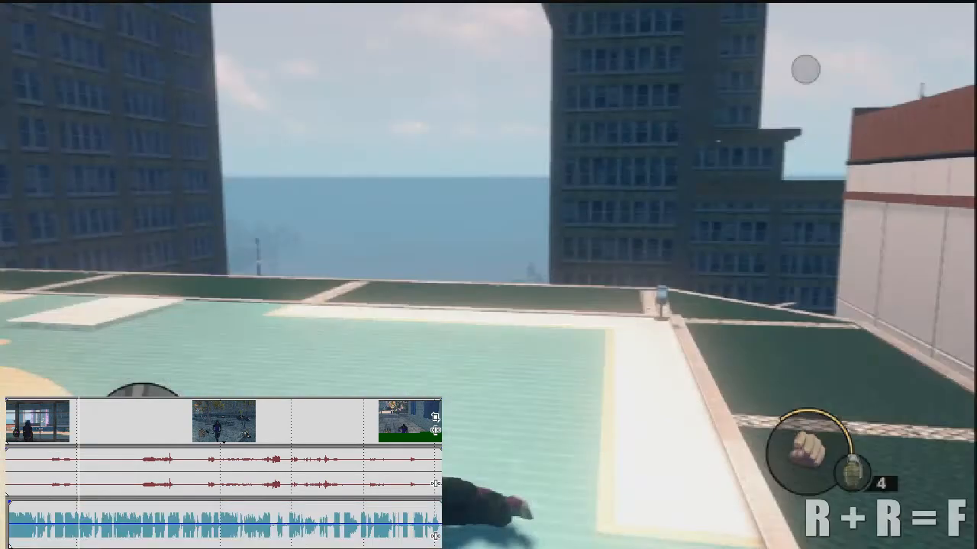
click(21, 479)
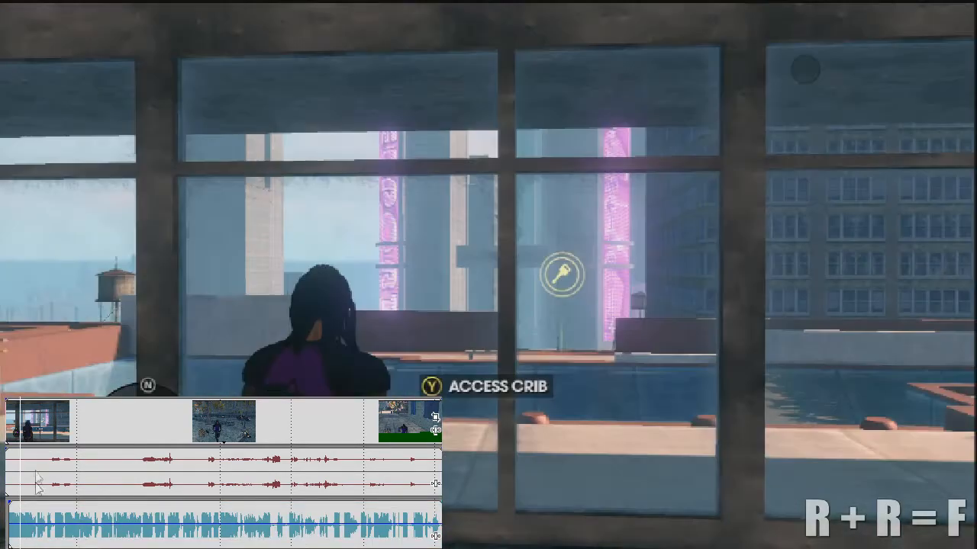
- Set the channels of the game audio event and of the commentary event to Combine
click(131, 489)
right_click(131, 486)
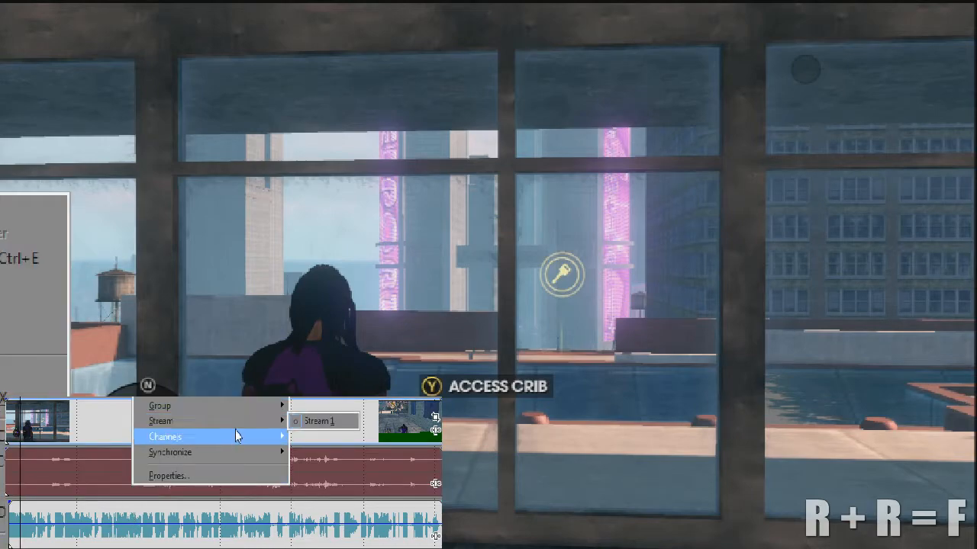
mouse_move(245, 439)
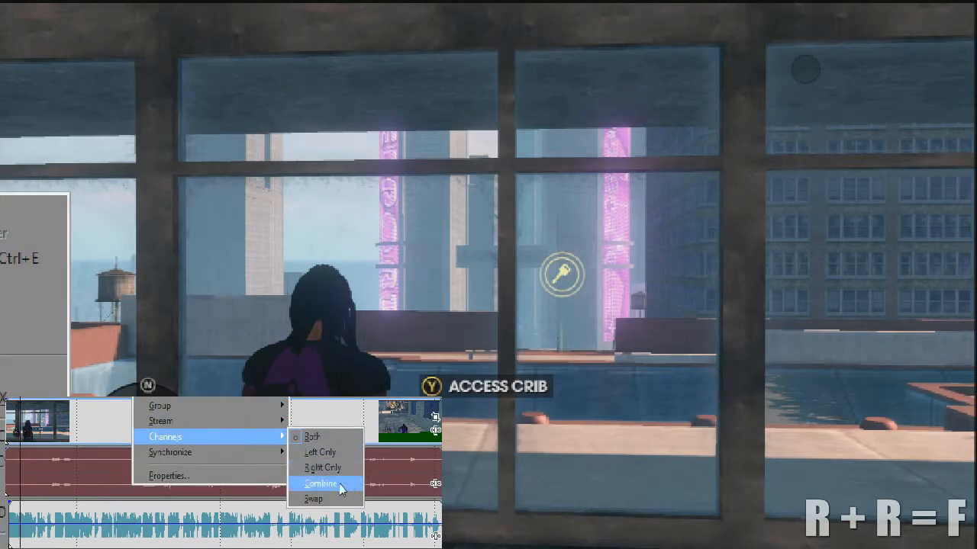
click(319, 483)
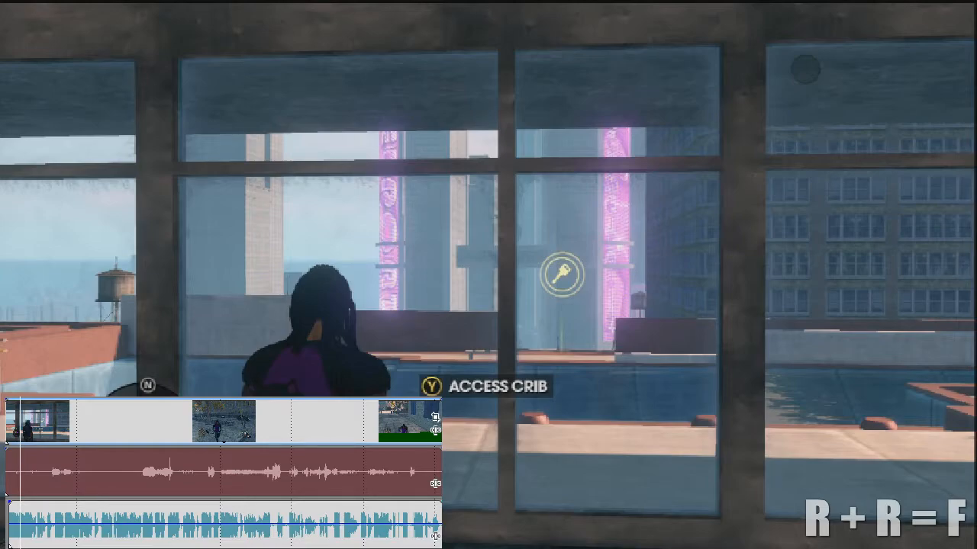
right_click(214, 474)
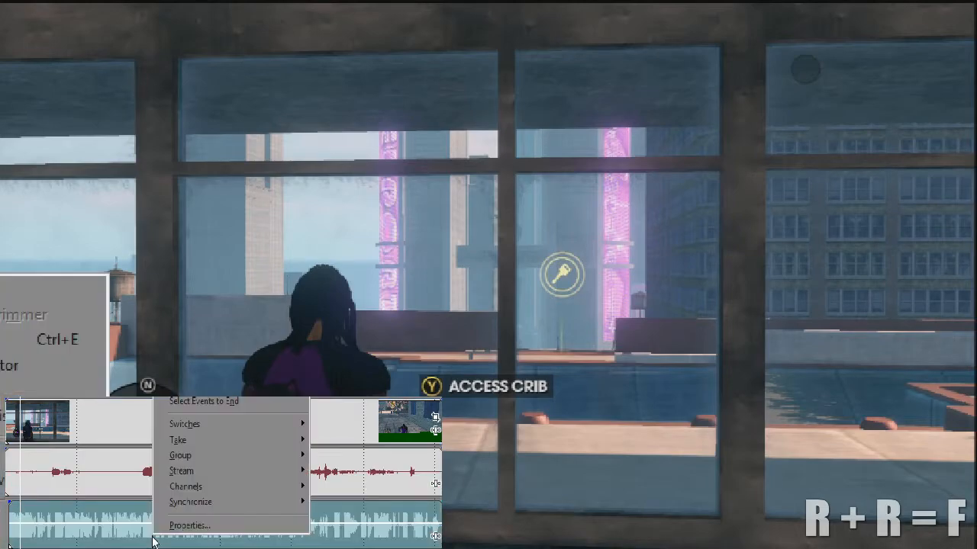
mouse_move(226, 486)
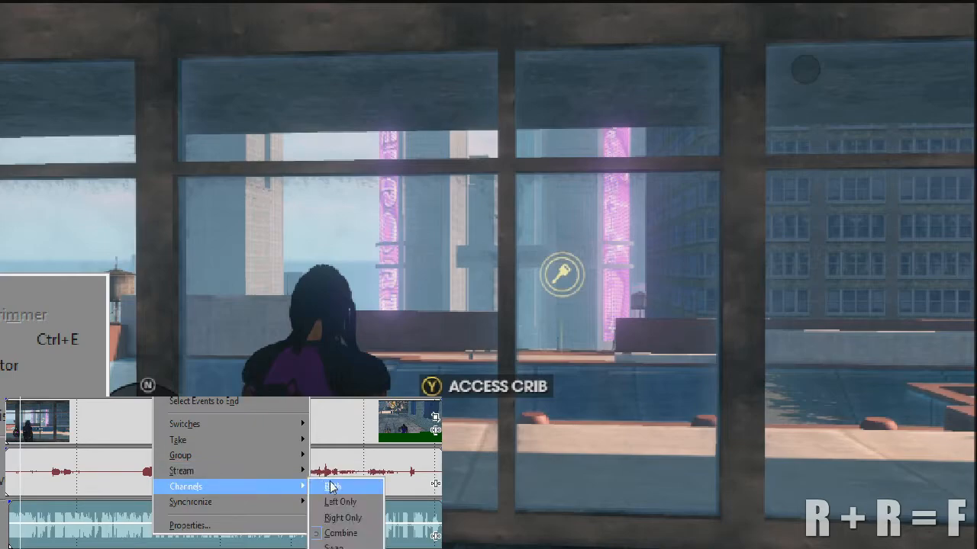
click(360, 534)
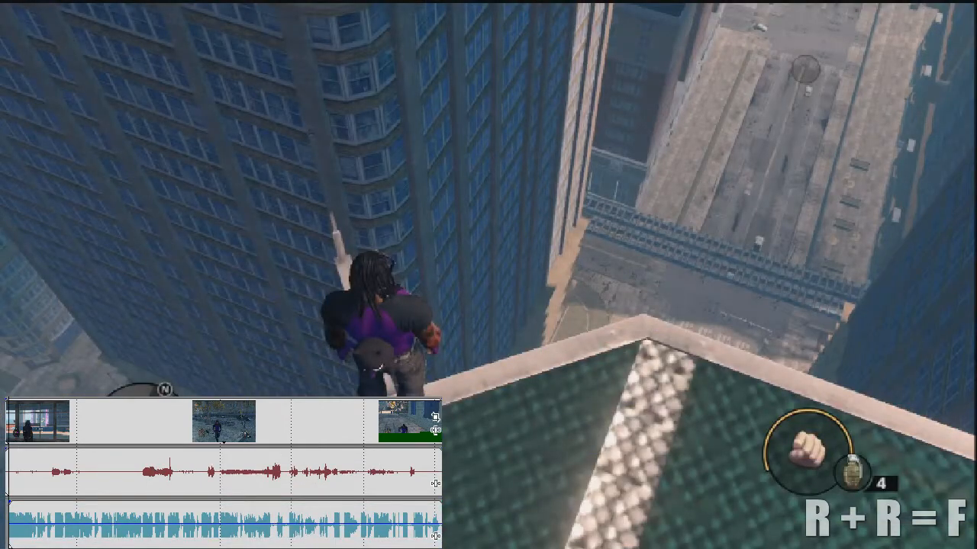
- Play back the start of the timeline briefly to check the gameplay with both audio tracks
key(space)
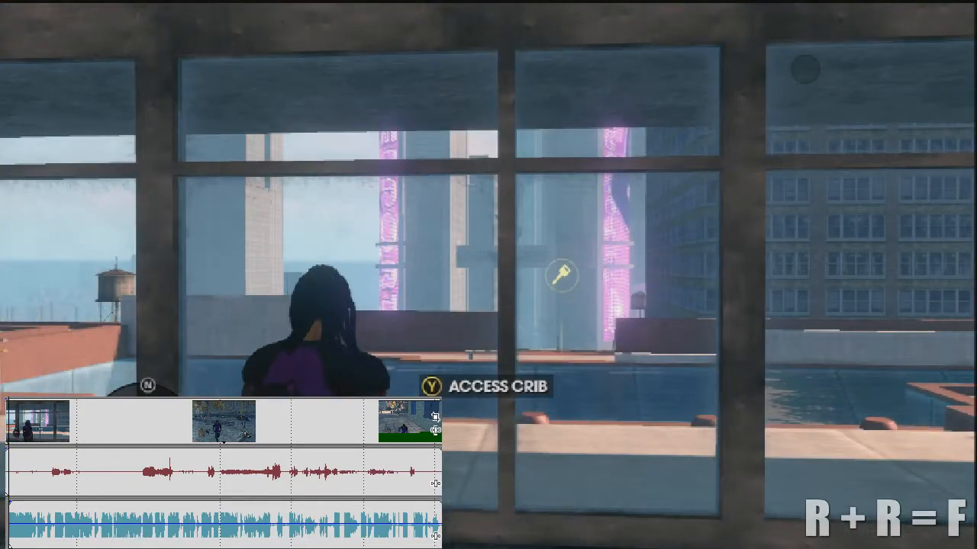
key(space)
right_click(190, 530)
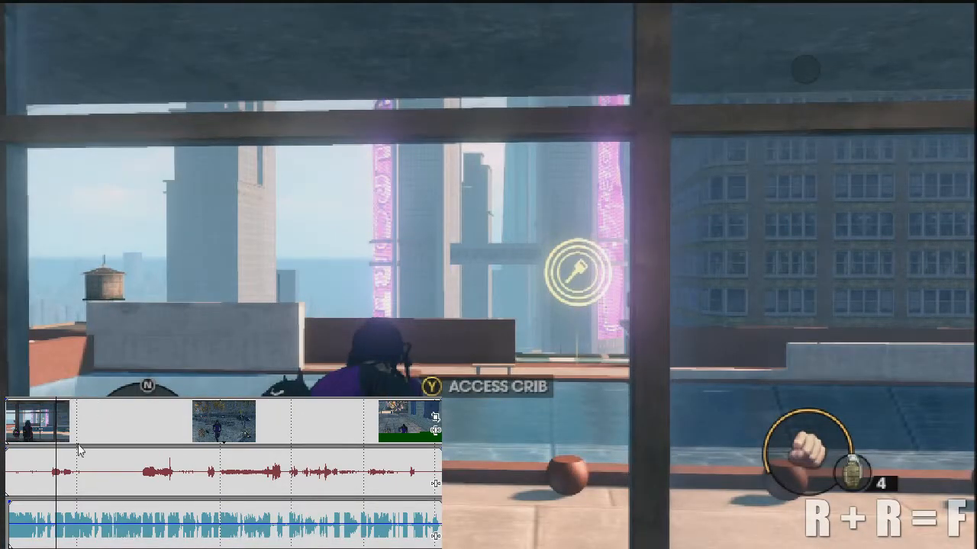
- In the gameplay video event's properties, turn off Loop and Maintain aspect ratio, and select Disable resample
click(28, 419)
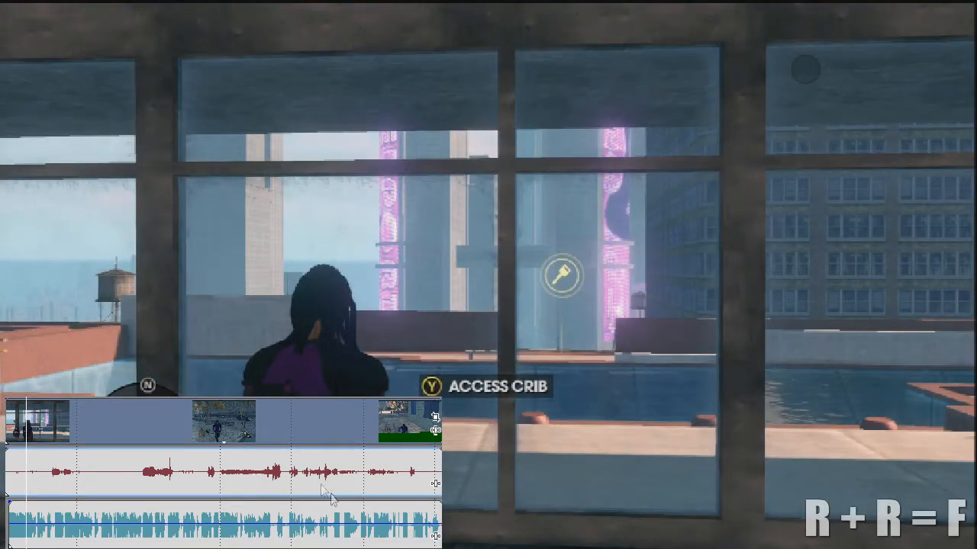
right_click(296, 432)
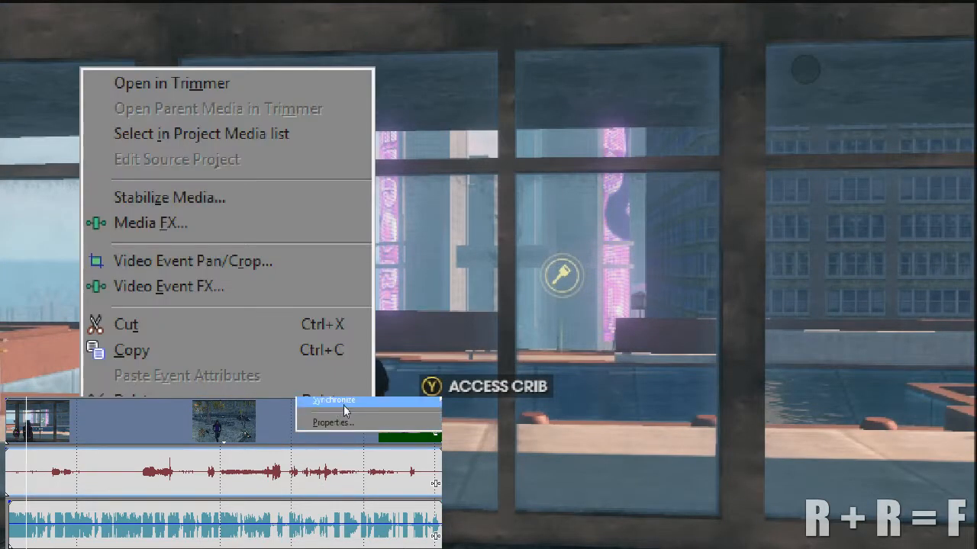
click(382, 429)
drag(131, 92, 563, 11)
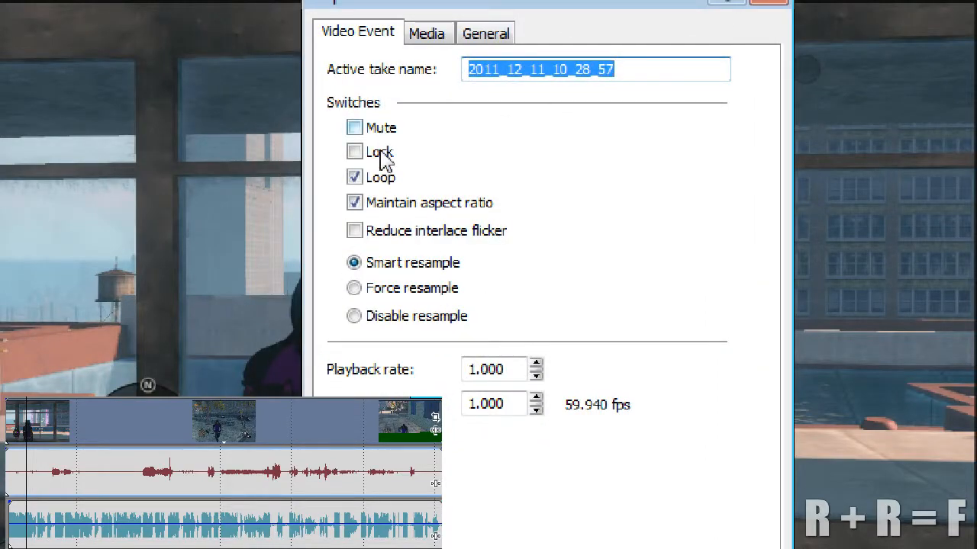
click(354, 178)
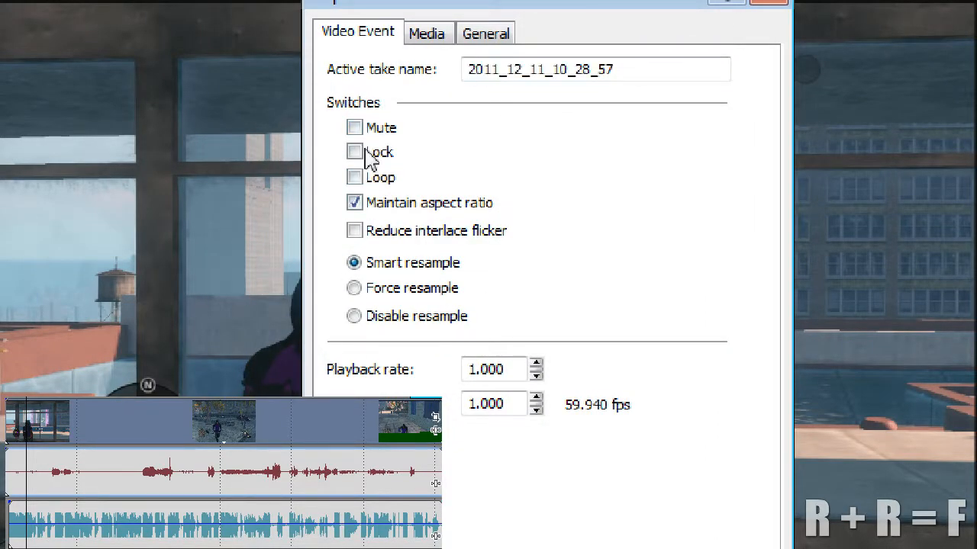
click(354, 203)
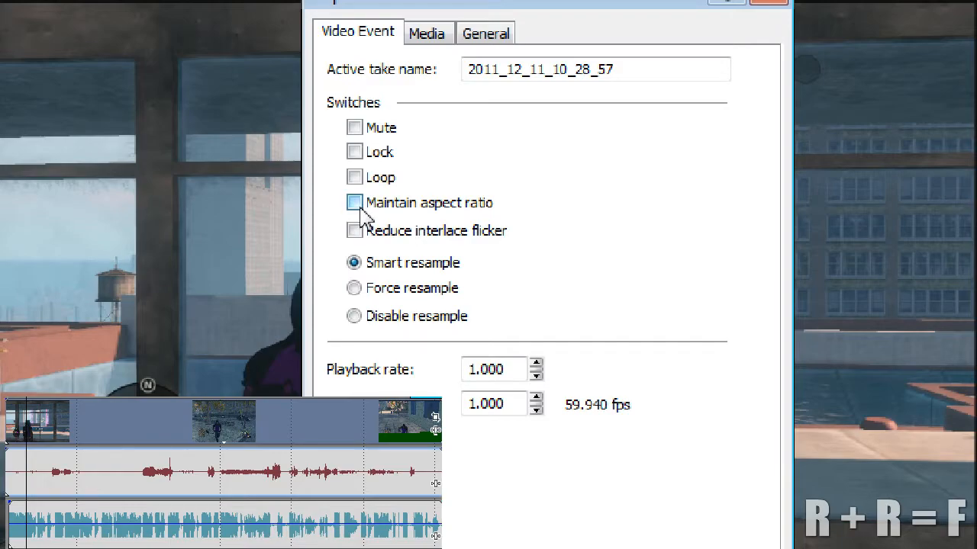
click(405, 317)
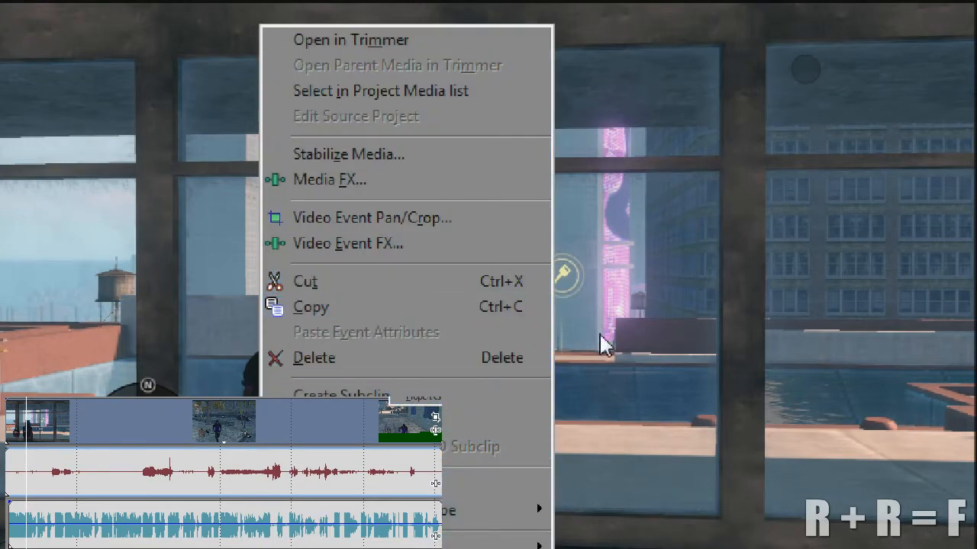
- Crop the gameplay video event with Event Pan/Crop to about 1,271 by 716, trimming its right and top edges
click(972, 303)
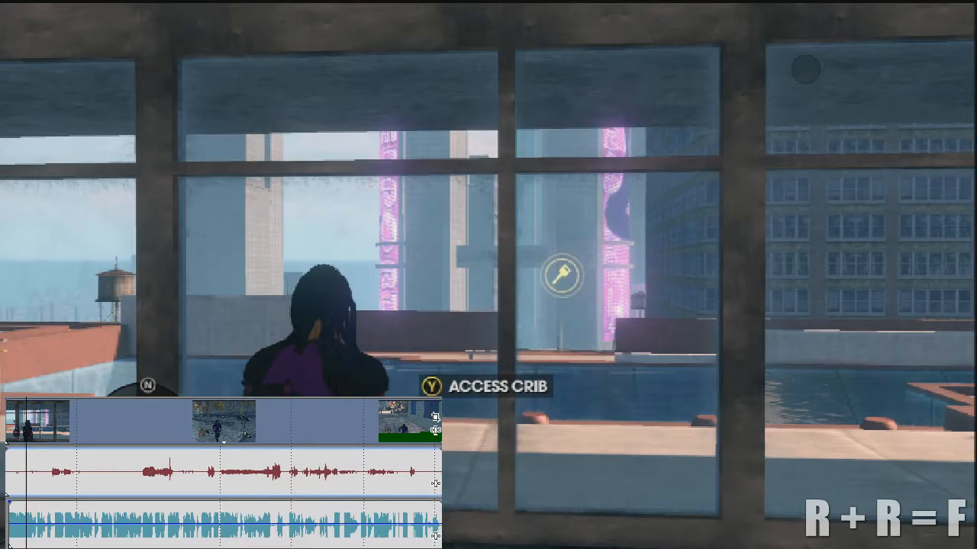
right_click(106, 416)
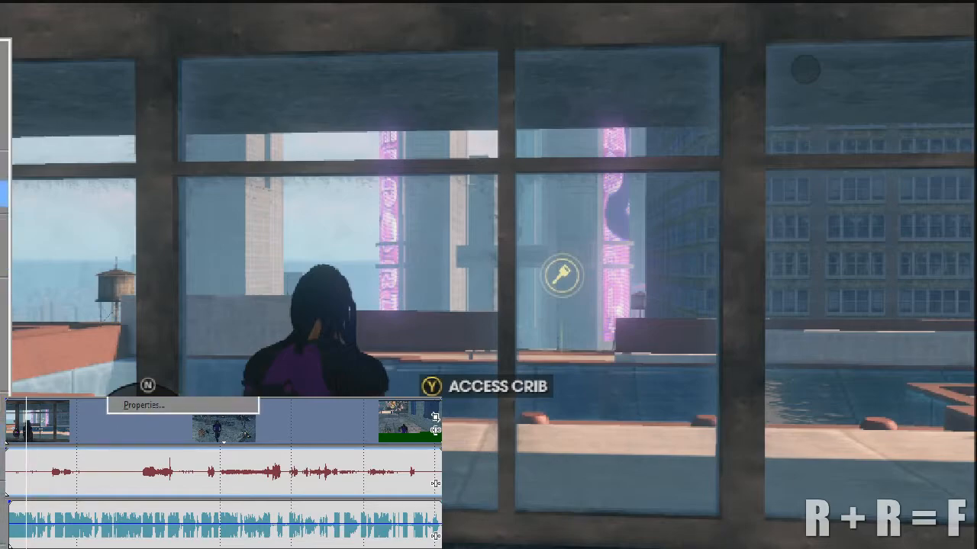
right_click(396, 409)
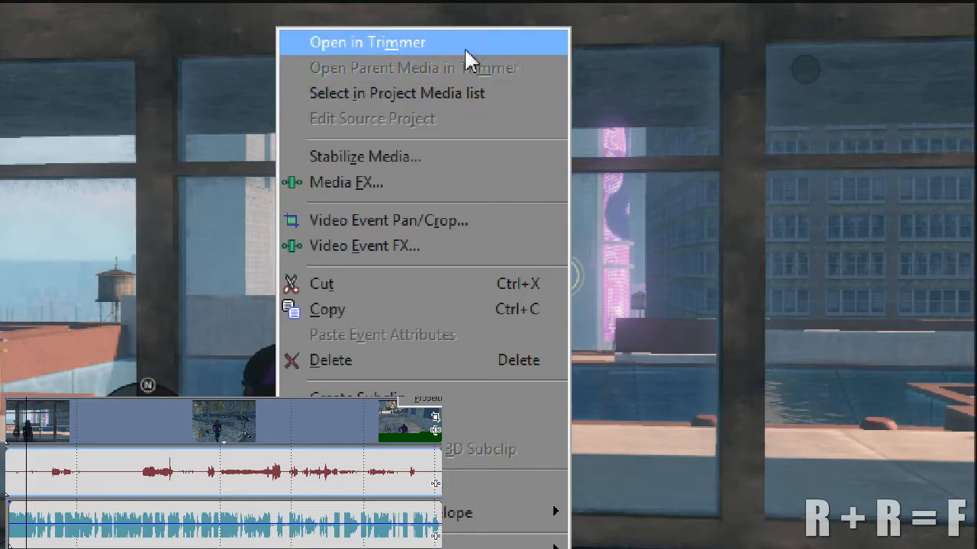
click(444, 220)
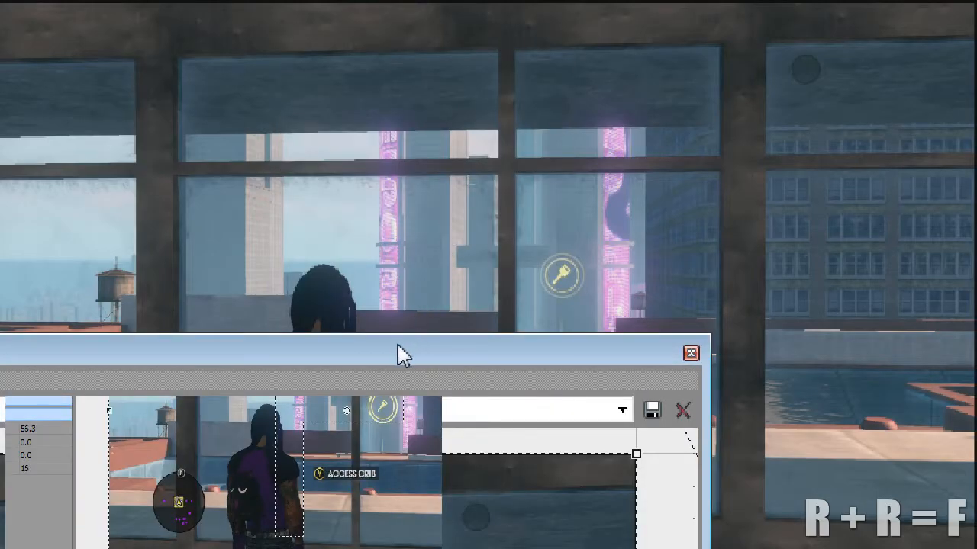
drag(399, 354, 508, 225)
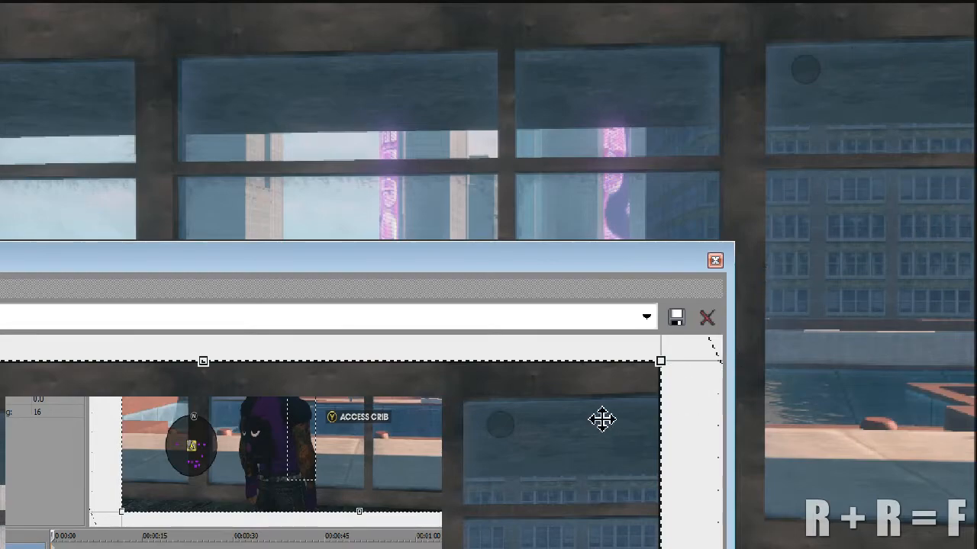
drag(655, 362, 647, 364)
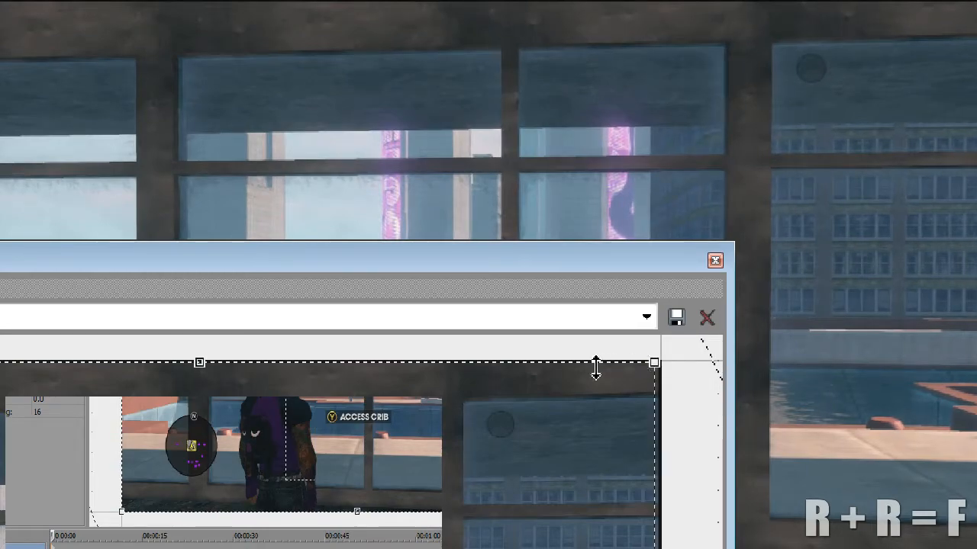
drag(203, 366, 203, 366)
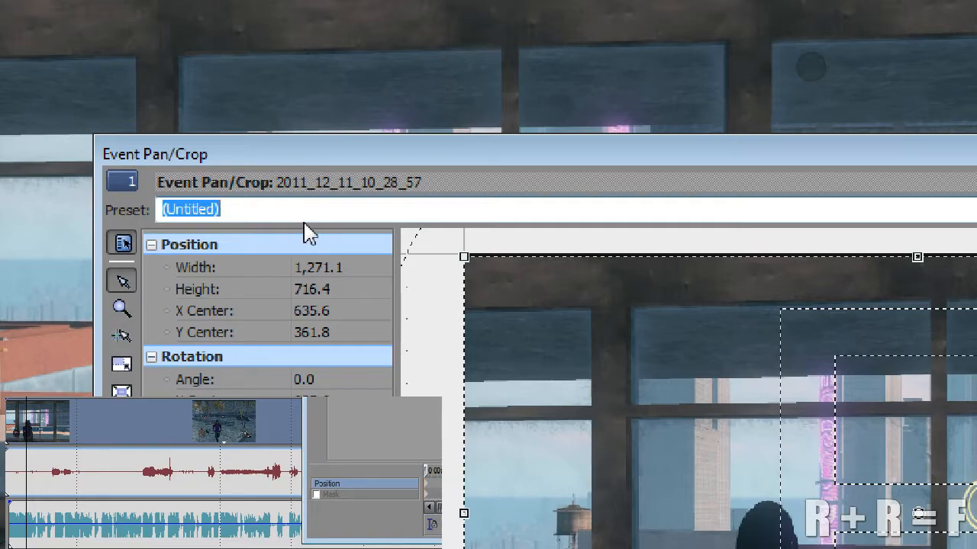
- Enter blah as a name for the crop preset, and apply the saved trim preset to the gameplay video event
text(blah)
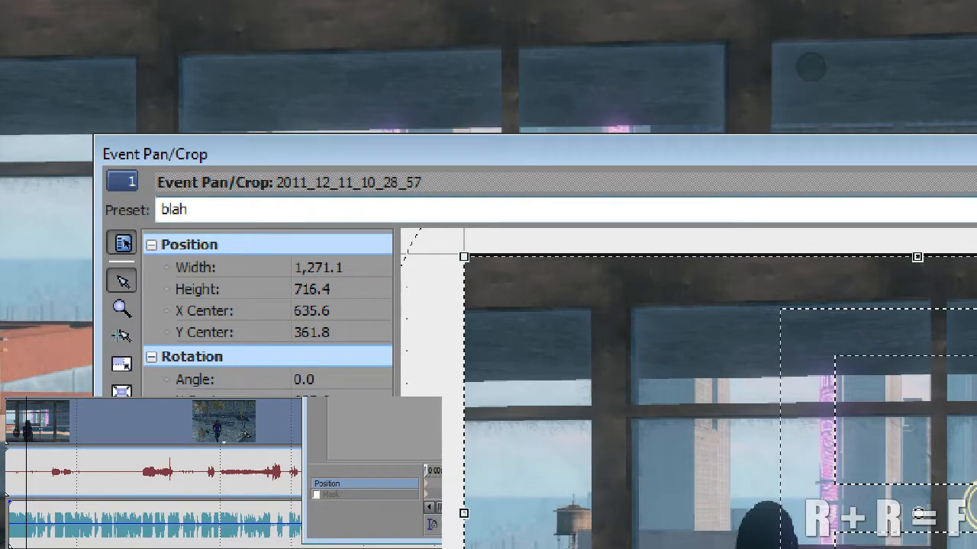
click(974, 209)
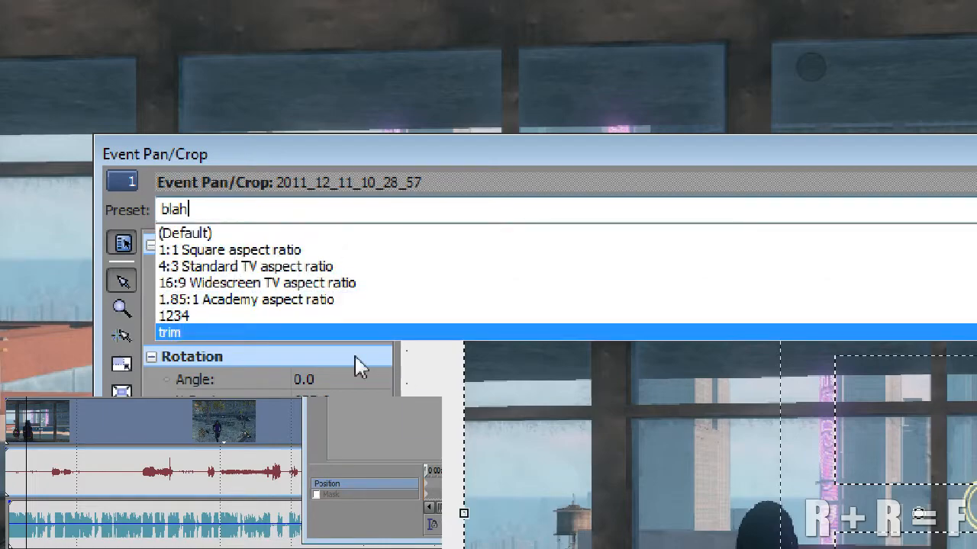
click(216, 332)
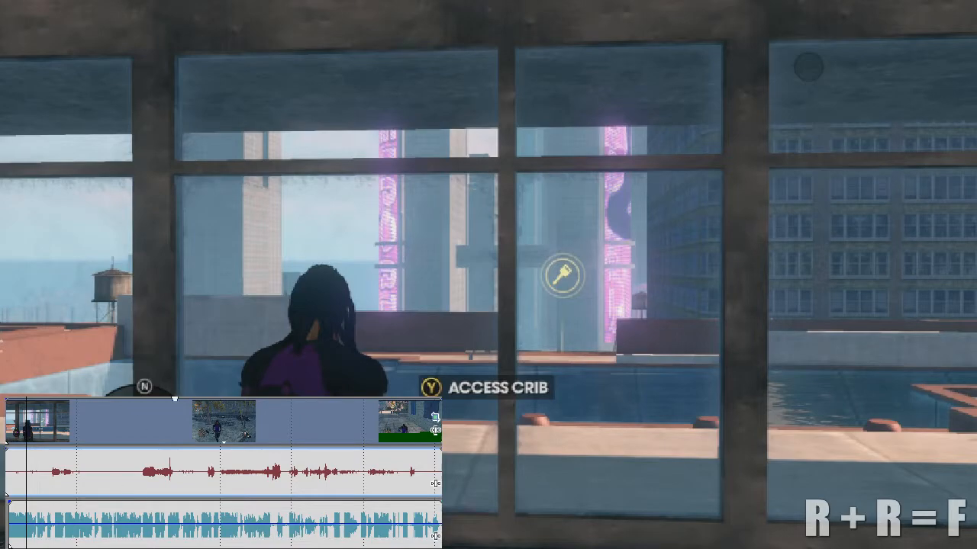
- Check the cropped gameplay picture at several points in the first part of the timeline
click(130, 430)
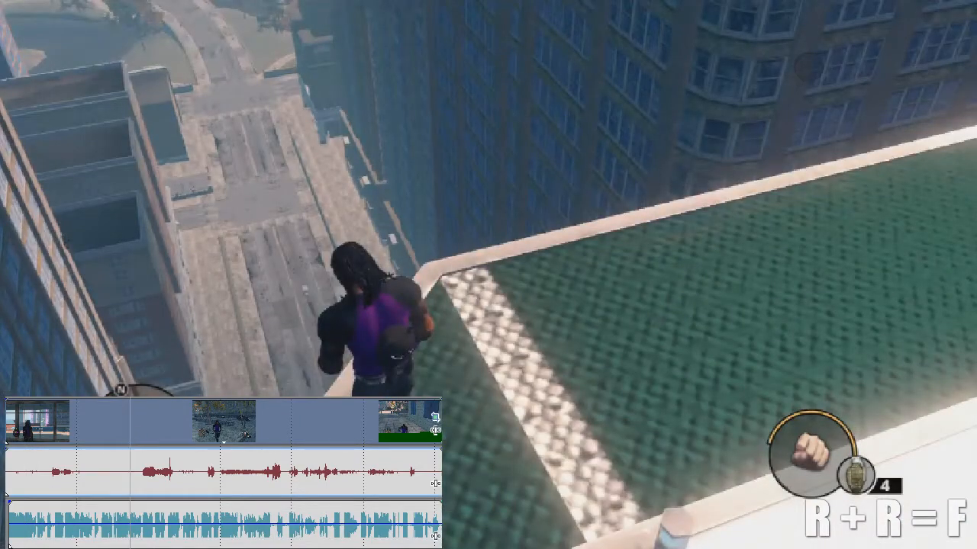
click(86, 433)
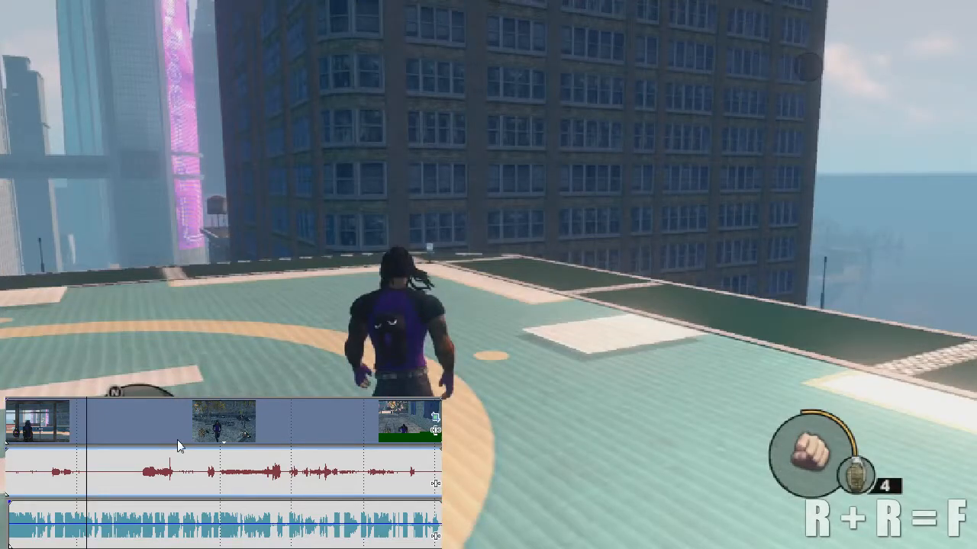
click(177, 446)
click(159, 433)
click(115, 419)
click(97, 434)
click(146, 428)
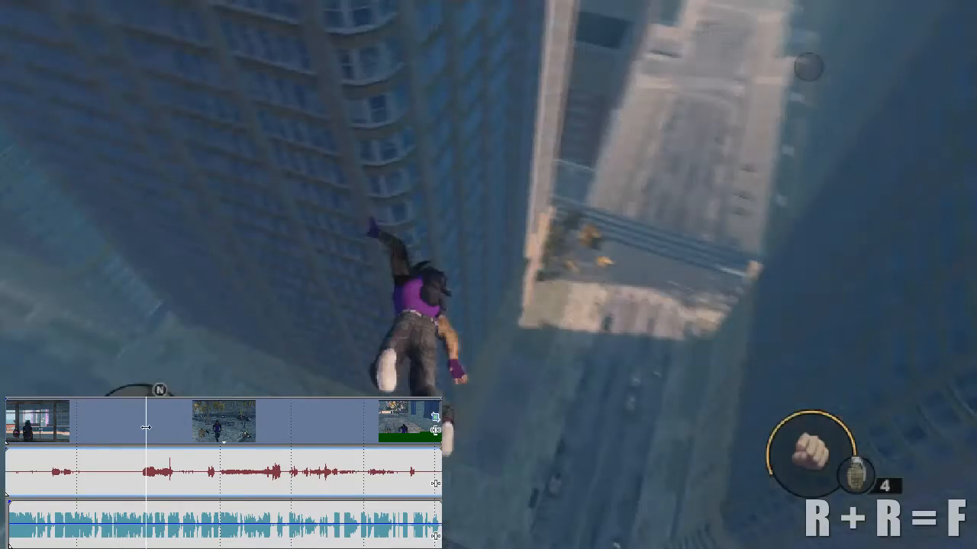
click(113, 434)
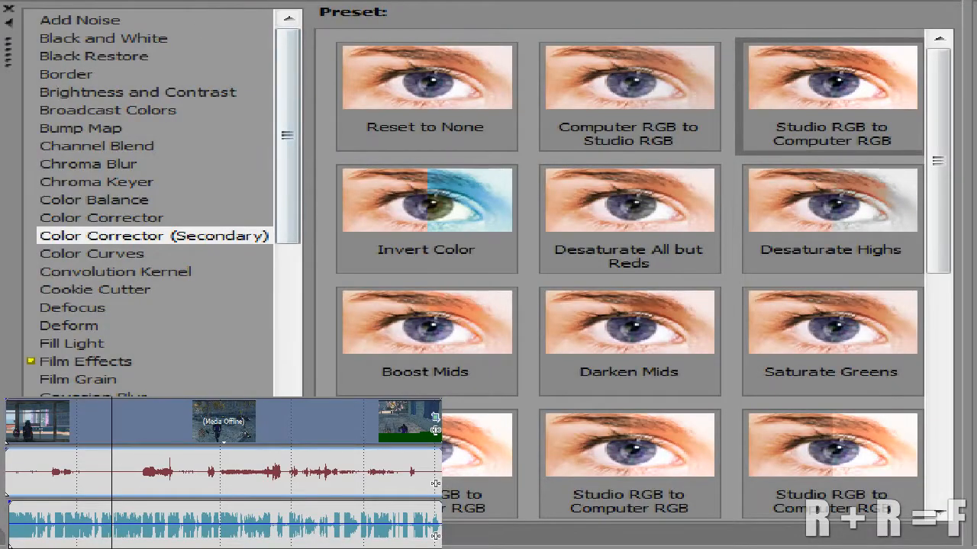
- Apply the Studio RGB to Computer RGB preset of Color Corrector (Secondary) to the gameplay video event
key(alt+v)
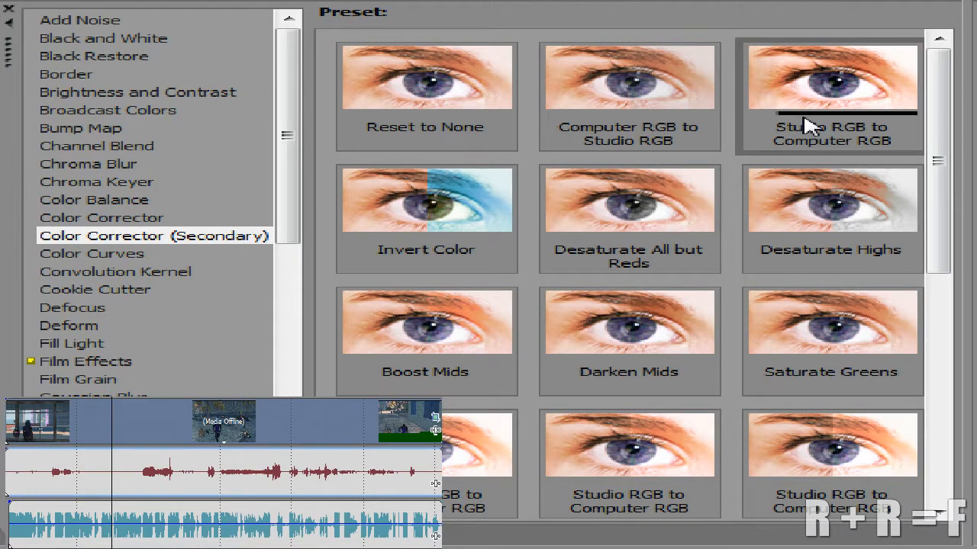
drag(823, 122, 193, 419)
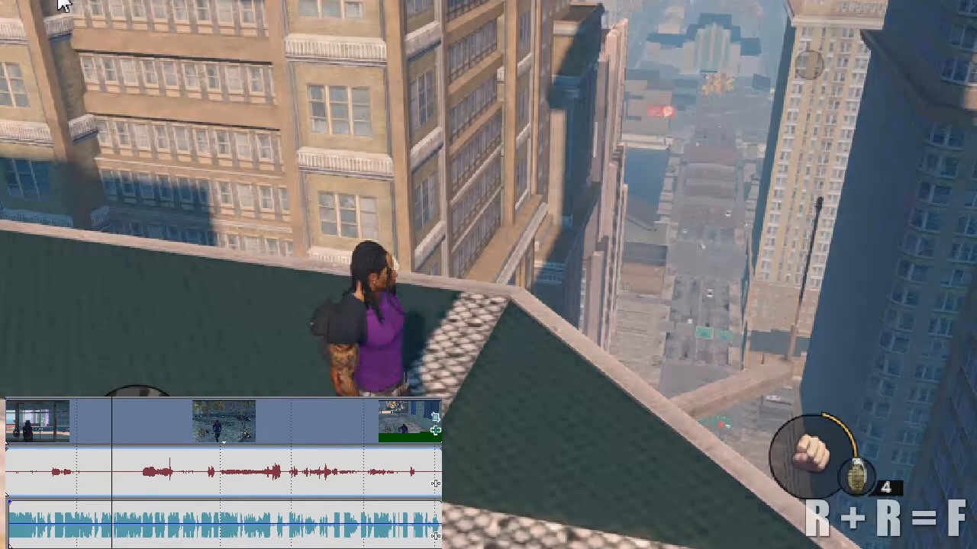
- Split the preview with FX Bypassed on the left half and compare the color correction at several timeline points
click(86, 1)
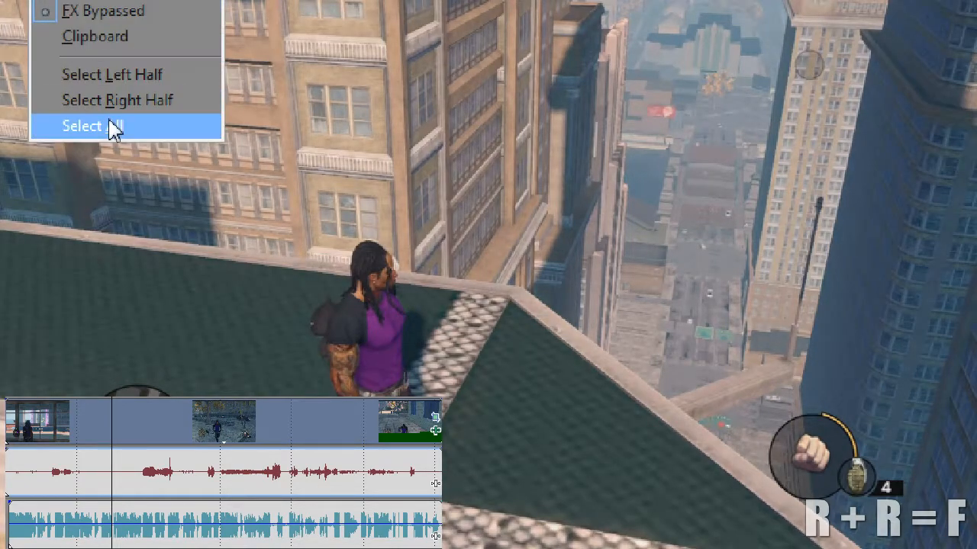
click(149, 79)
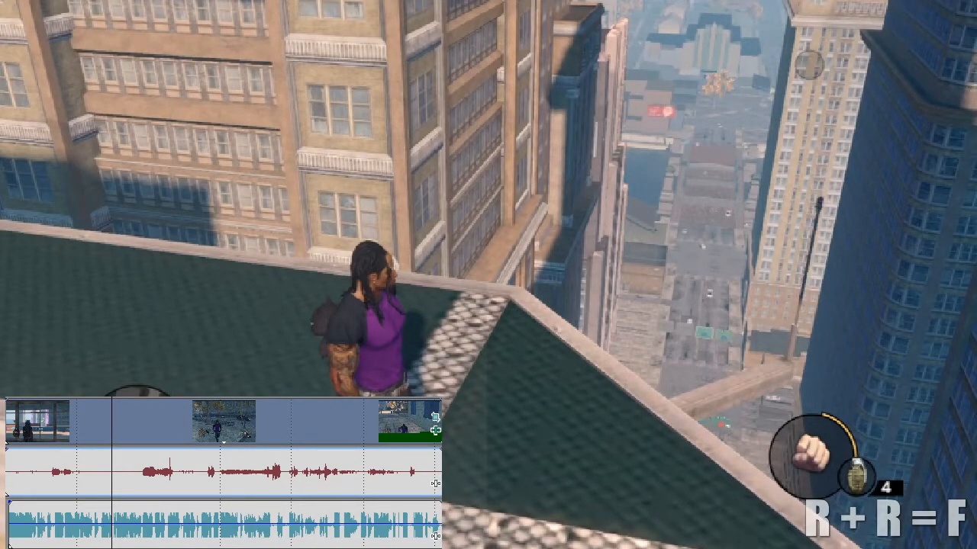
click(93, 432)
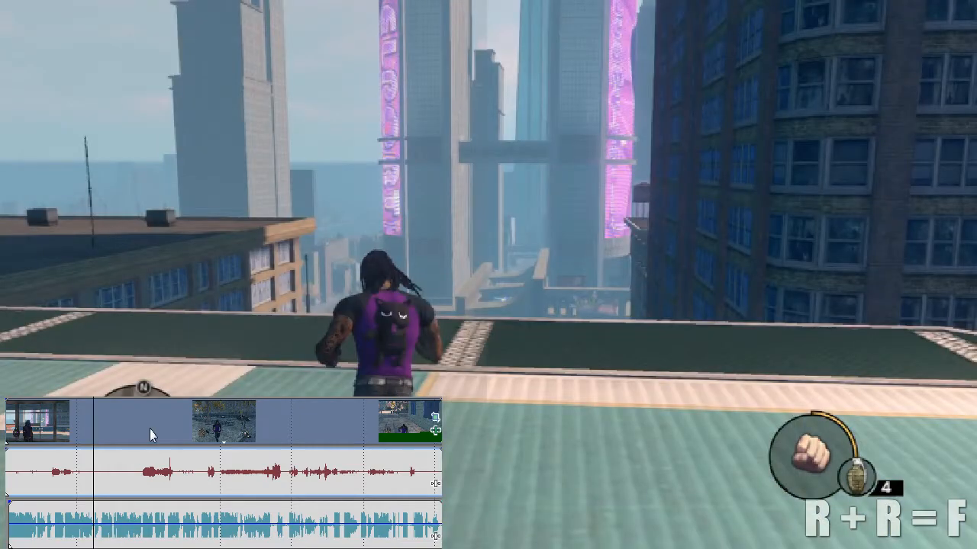
click(150, 430)
click(244, 428)
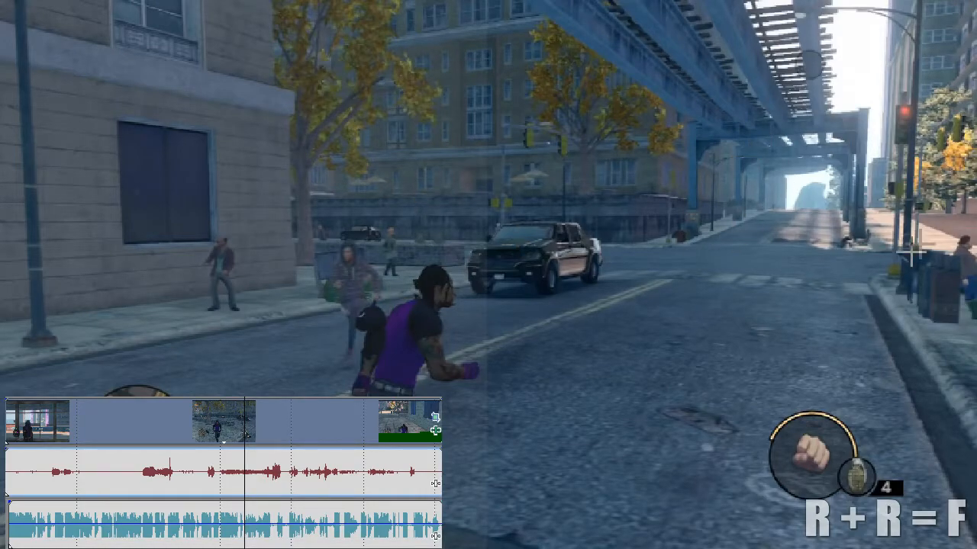
- Extend the FX Bypassed split to the whole preview frame and examine the gameplay at several timeline points
right_click(76, 2)
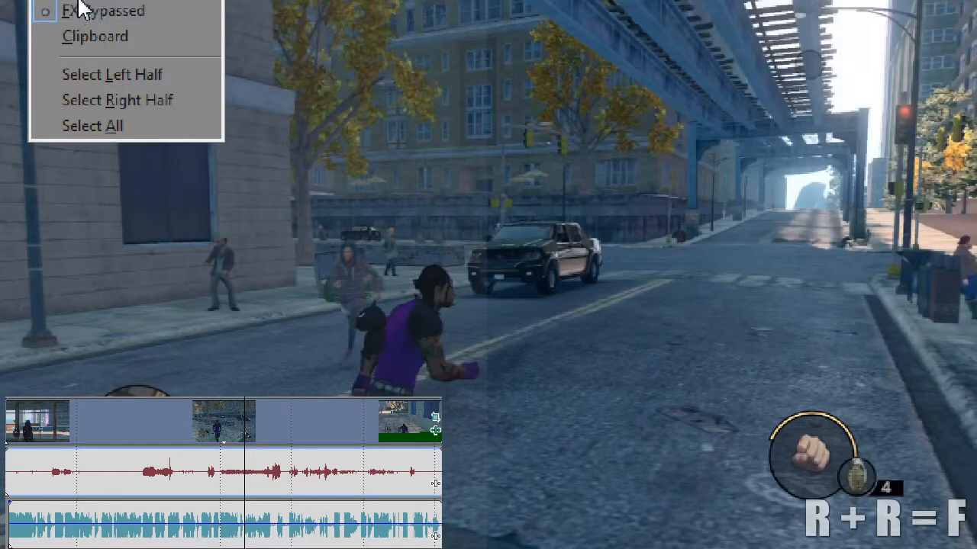
click(125, 126)
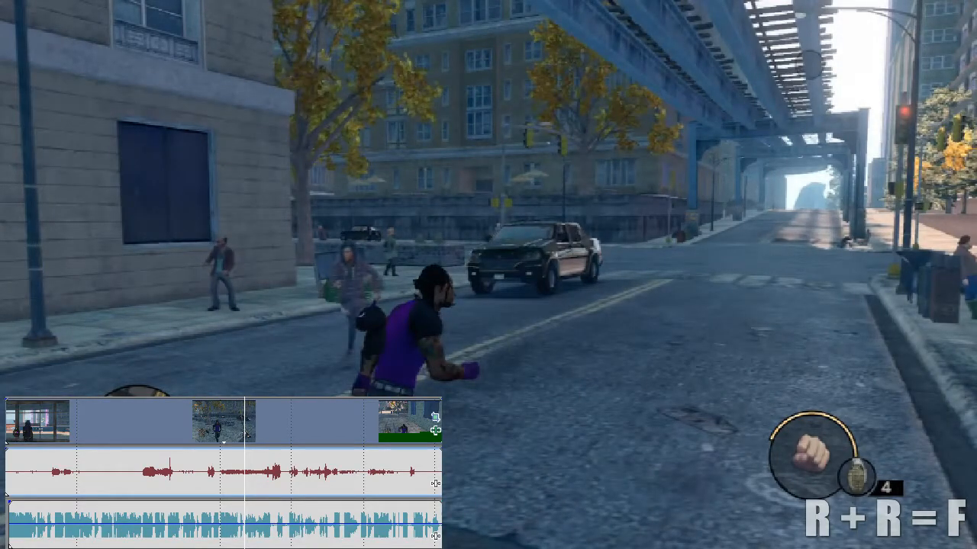
click(266, 409)
click(192, 435)
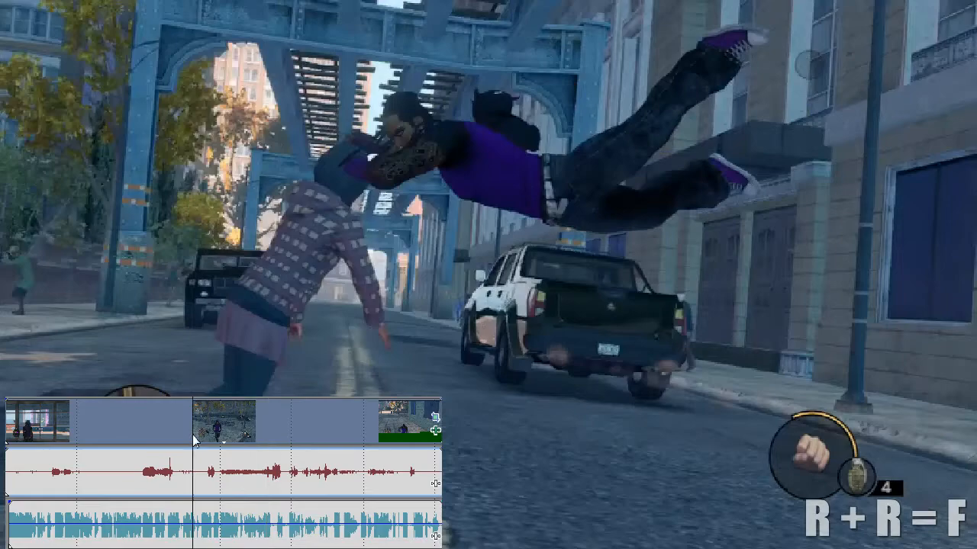
click(265, 448)
click(351, 441)
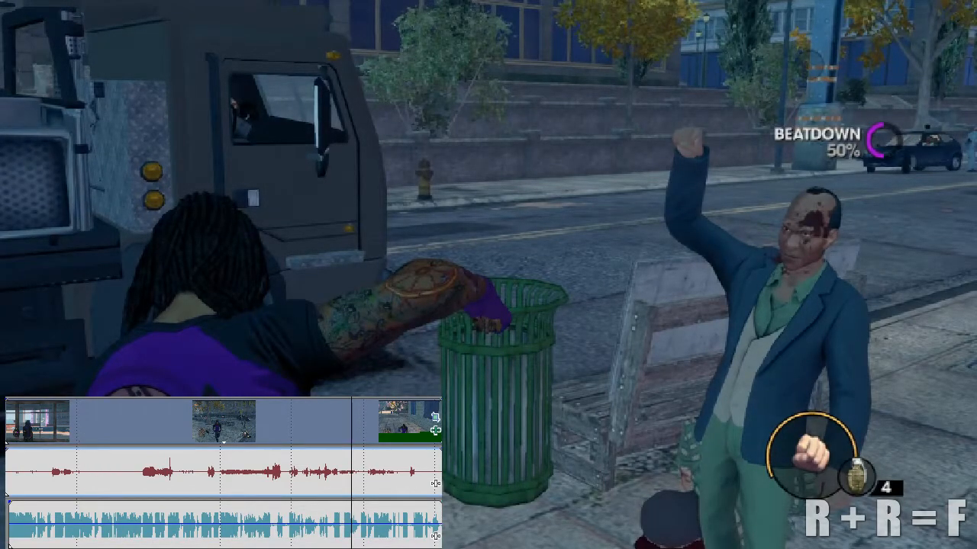
- Change the gameplay event's Color Corrector (Secondary) preset to Studio RGB to Computer RGB Brighter
right_click(125, 443)
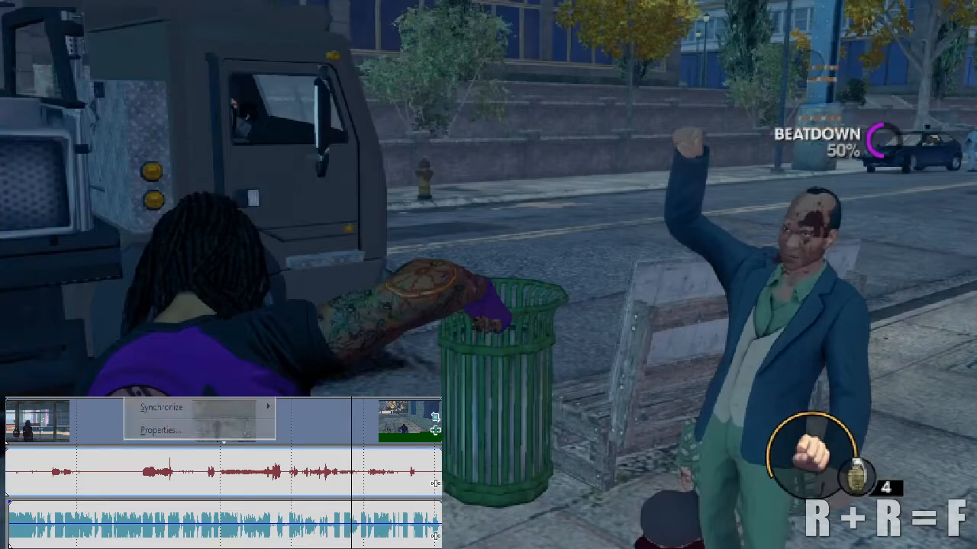
drag(255, 116, 561, 0)
drag(364, 32, 501, 36)
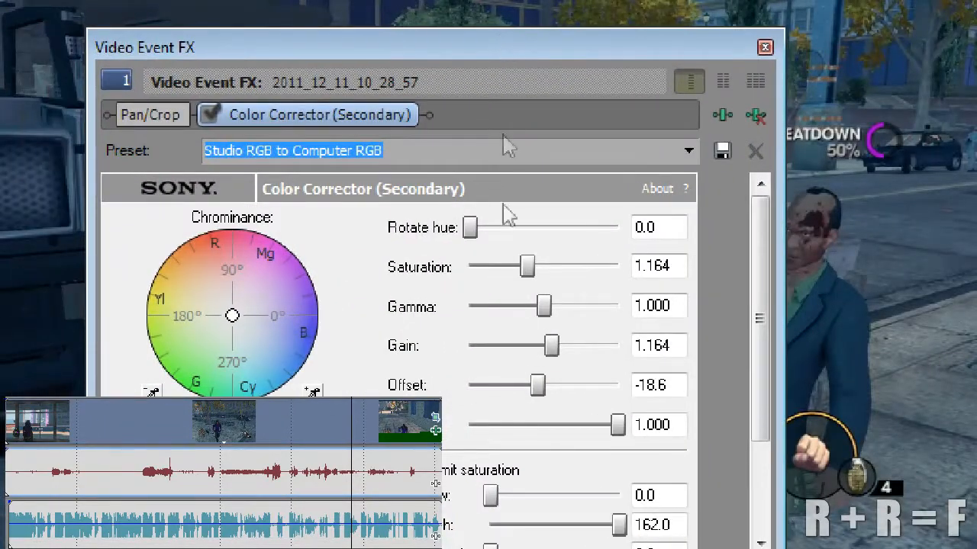
click(689, 151)
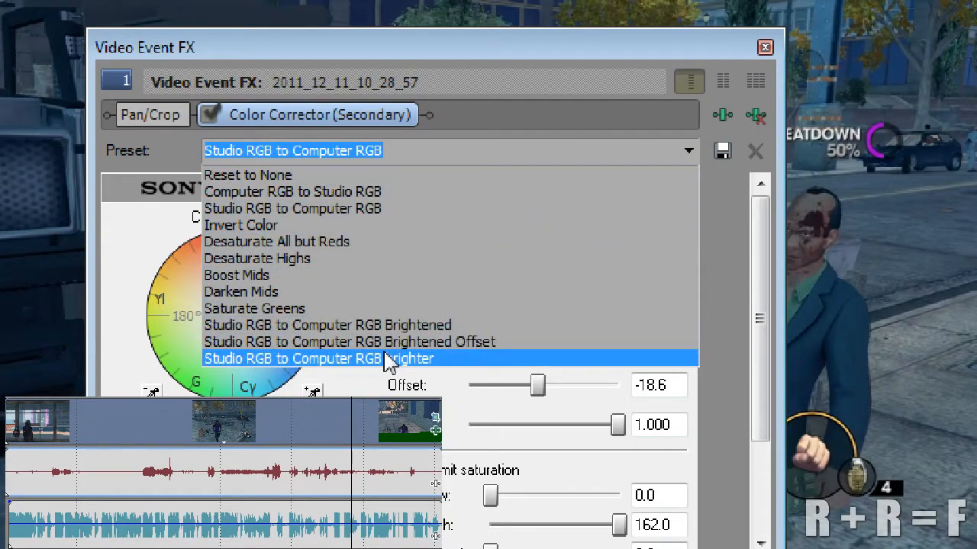
click(409, 360)
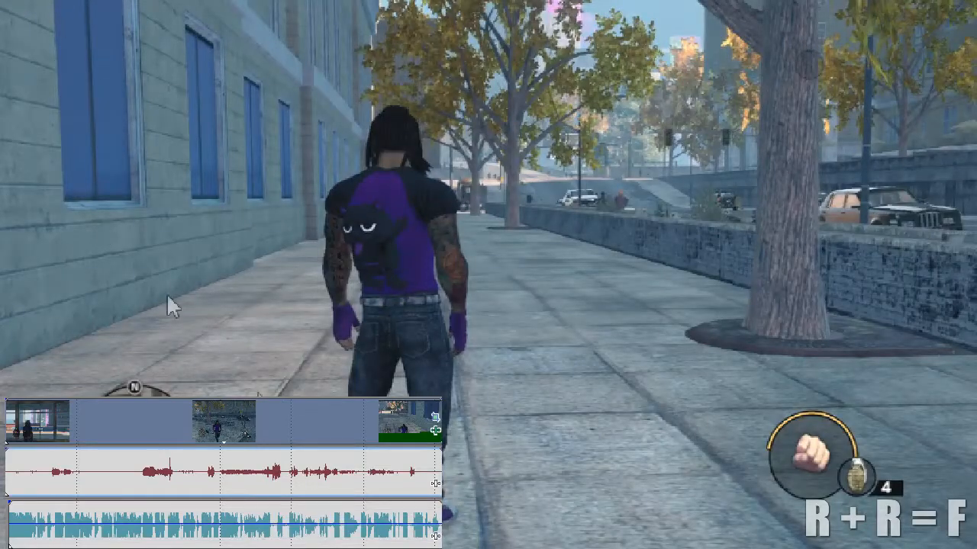
- Check the brightened gameplay at two points of the timeline and return to its start
click(298, 428)
click(357, 426)
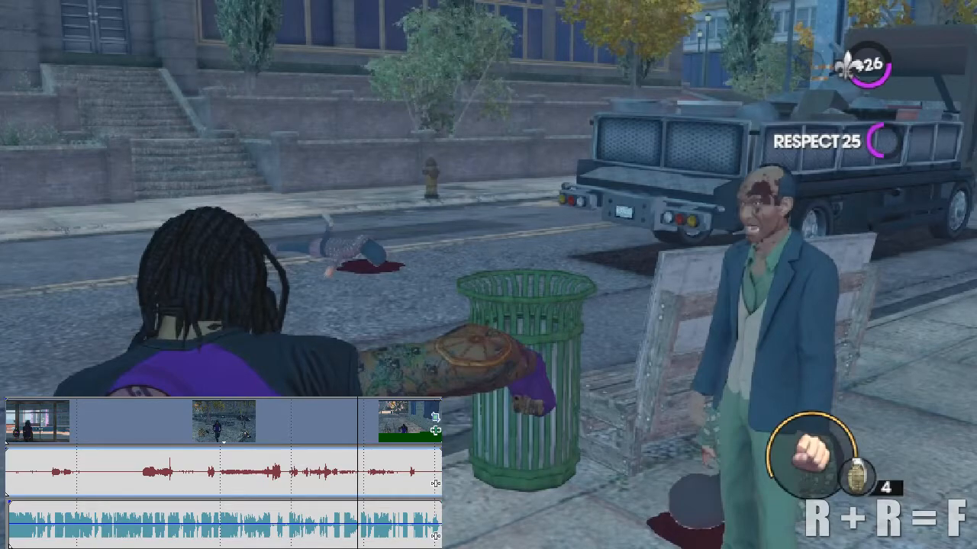
click(179, 545)
click(112, 546)
click(38, 546)
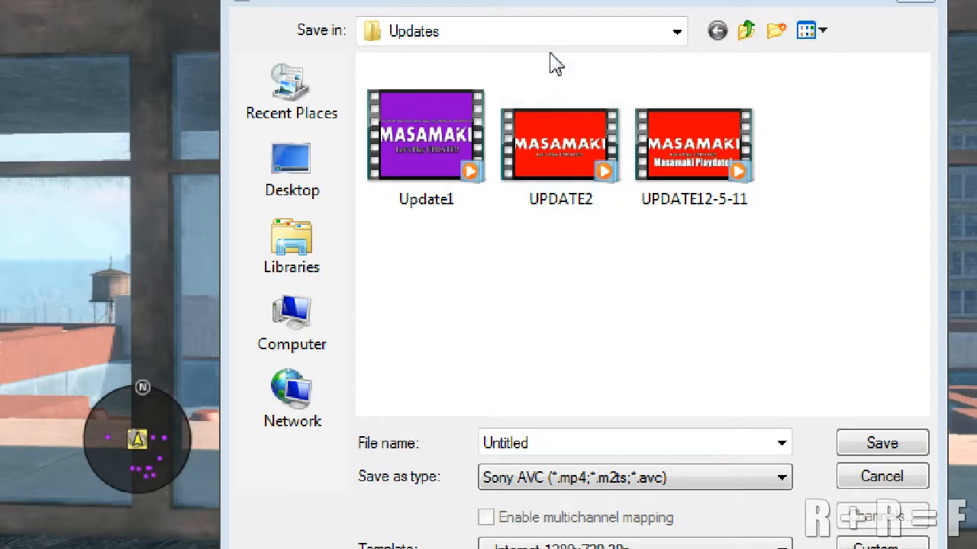
- In the Render As settings, keep Sony AVC with the Internet 1280x720-30p template and open its custom settings
drag(561, 3, 471, 0)
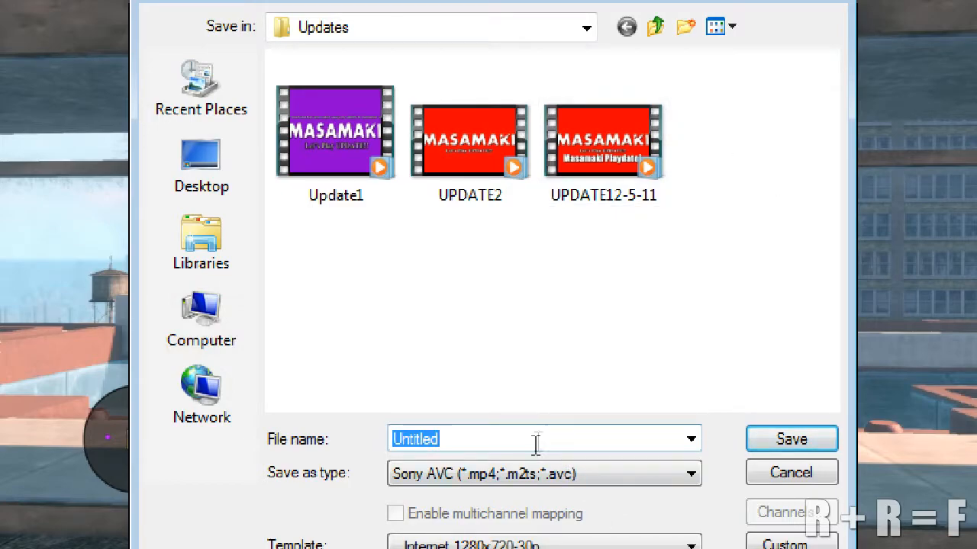
click(539, 475)
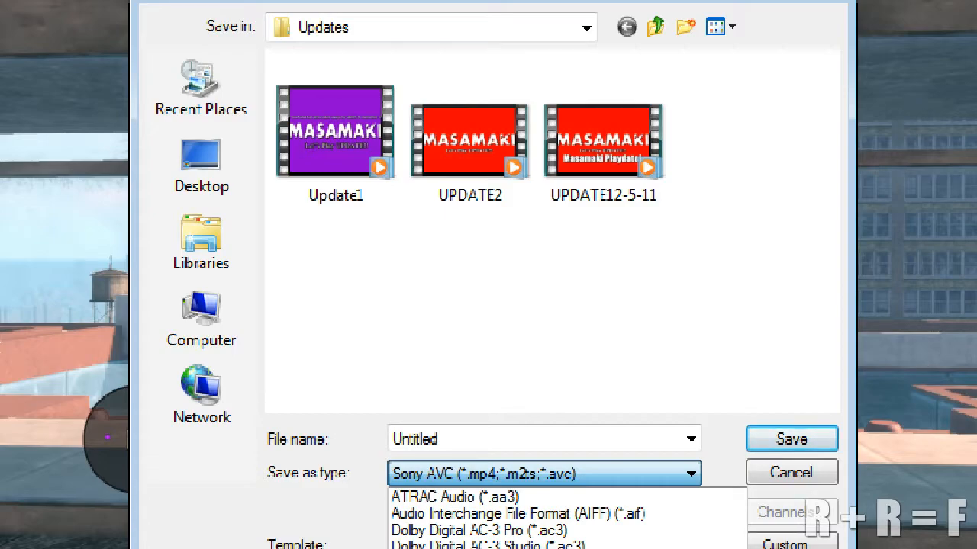
key(Escape)
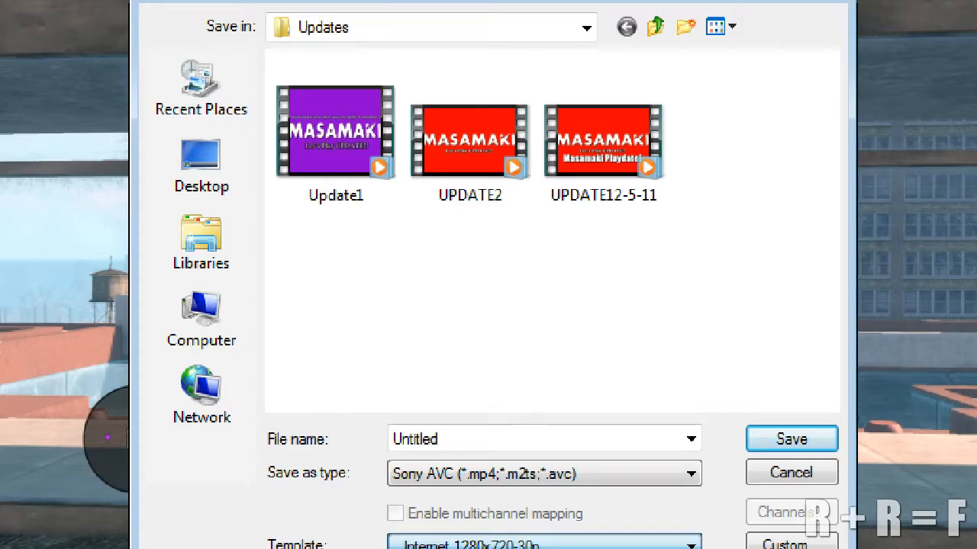
click(809, 545)
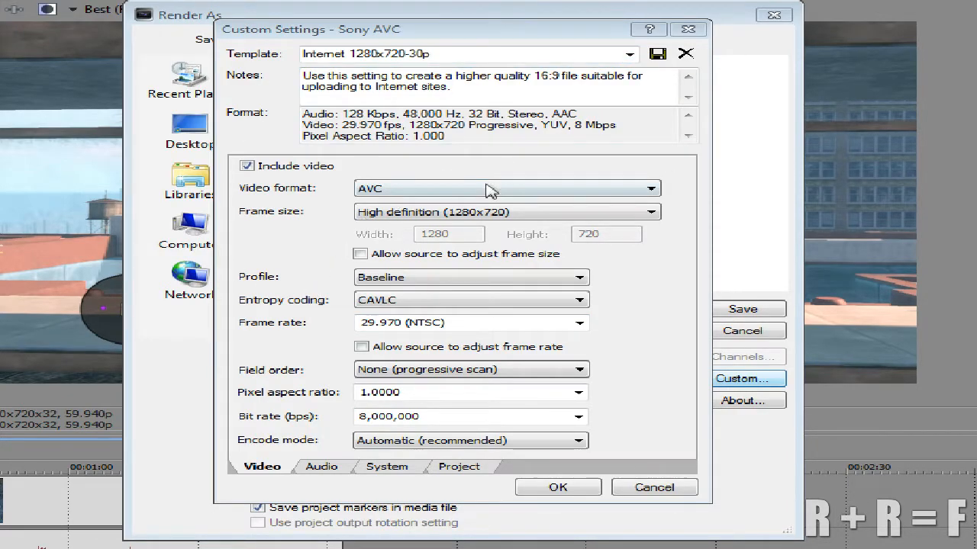
- Set the render's video format to AVC and its frame size to High definition (1280x720)
click(467, 196)
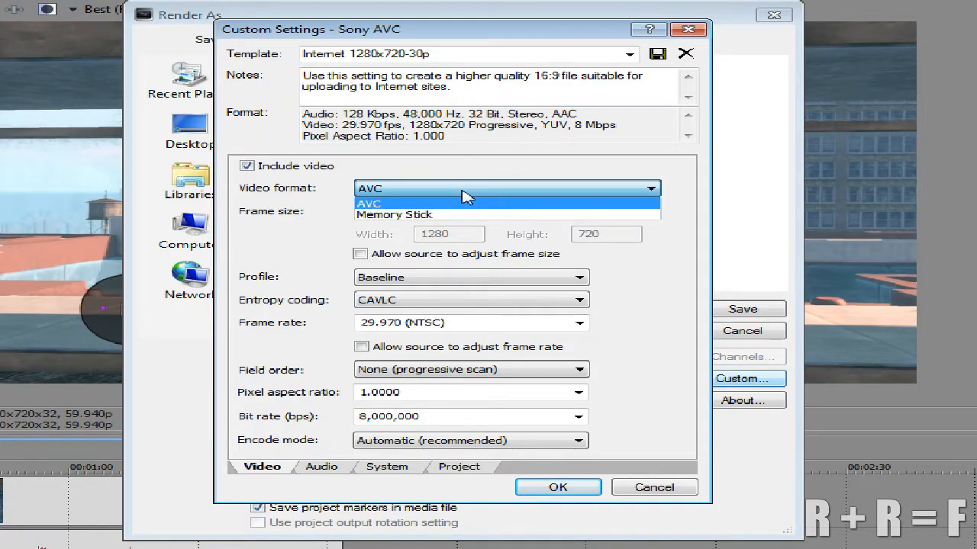
click(464, 200)
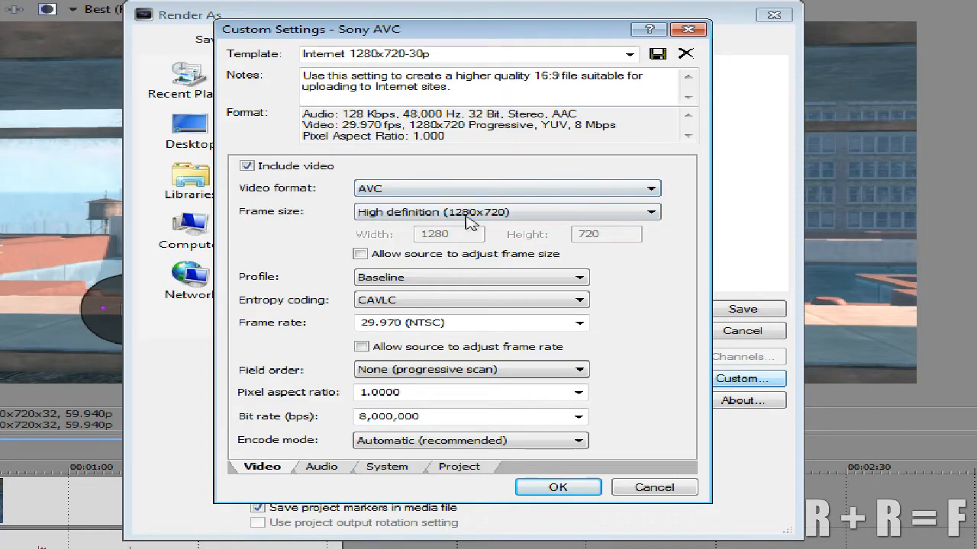
click(466, 213)
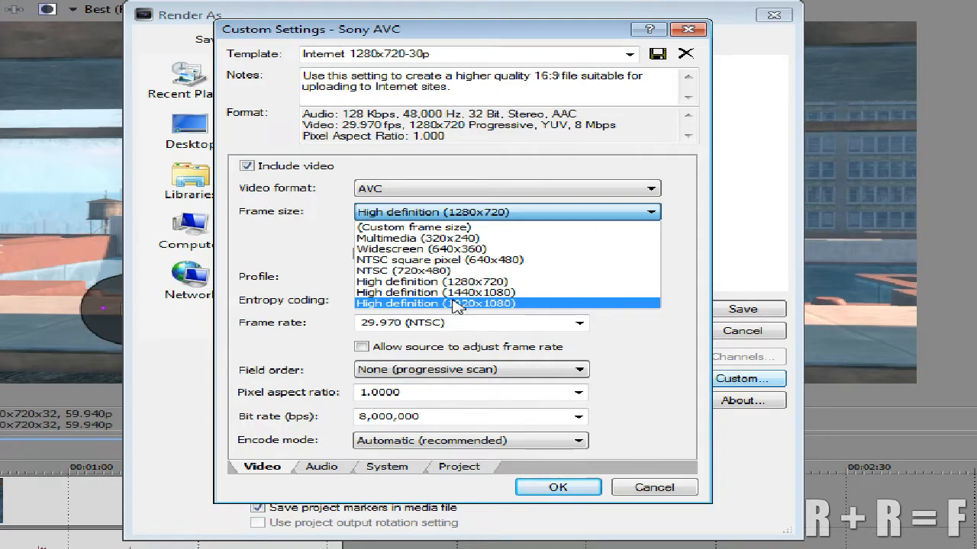
click(434, 283)
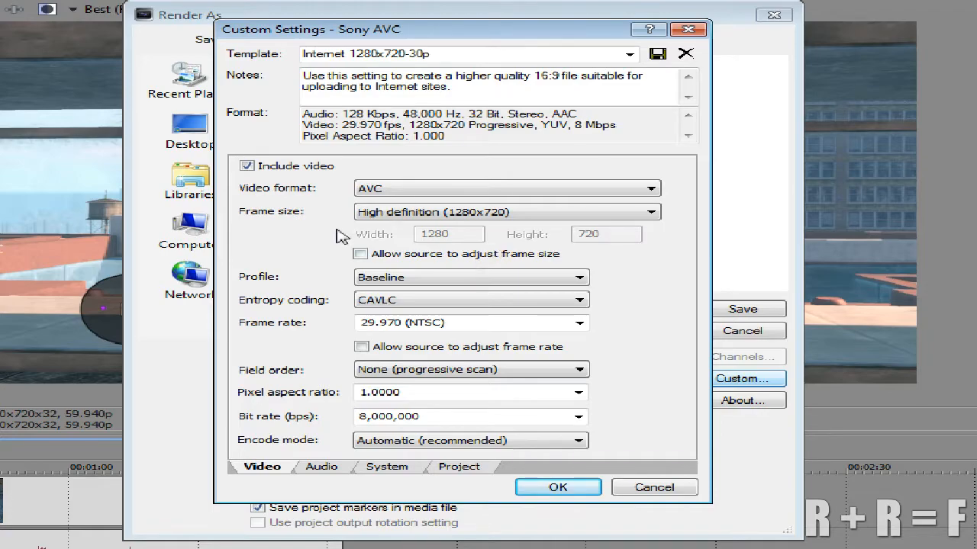
- Keep the render's profile at Baseline and its entropy coding at CAVLC
click(421, 280)
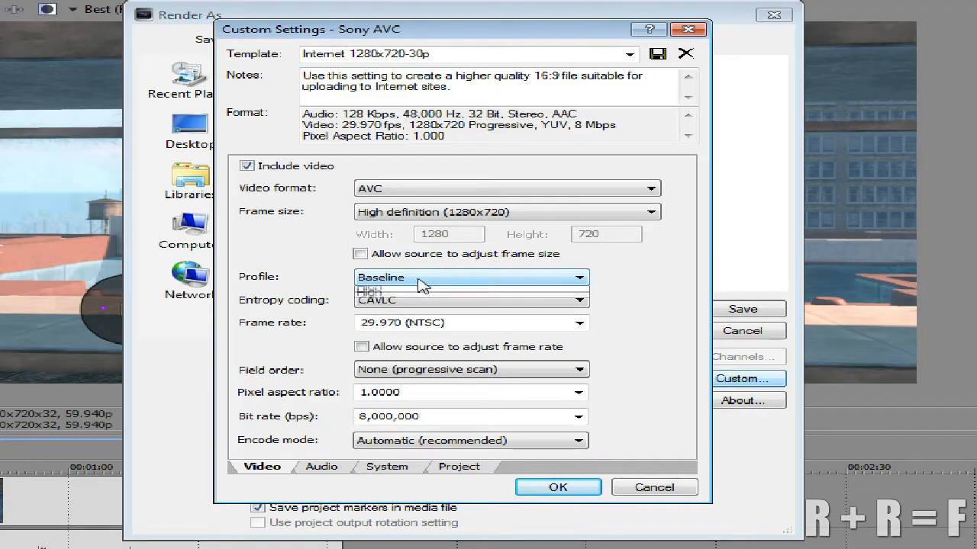
click(429, 293)
click(437, 301)
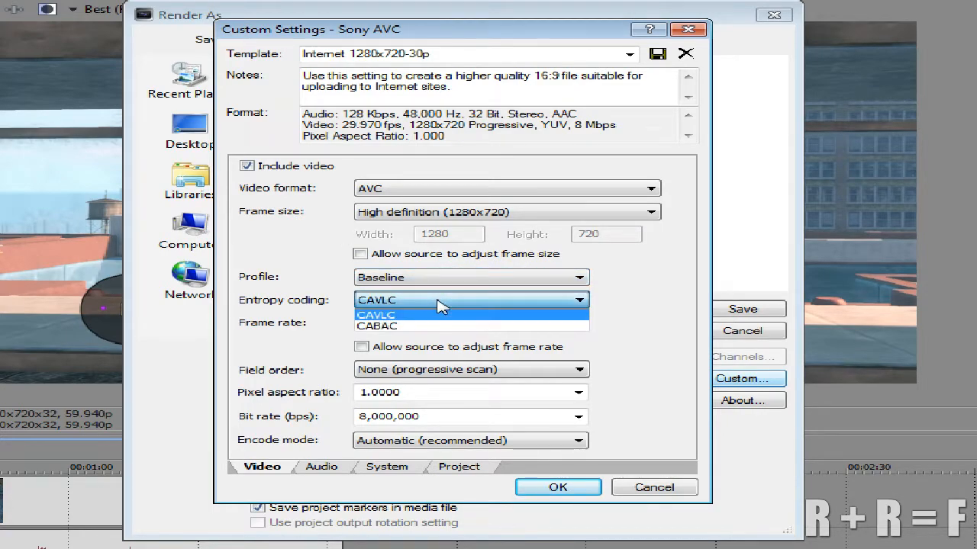
click(433, 313)
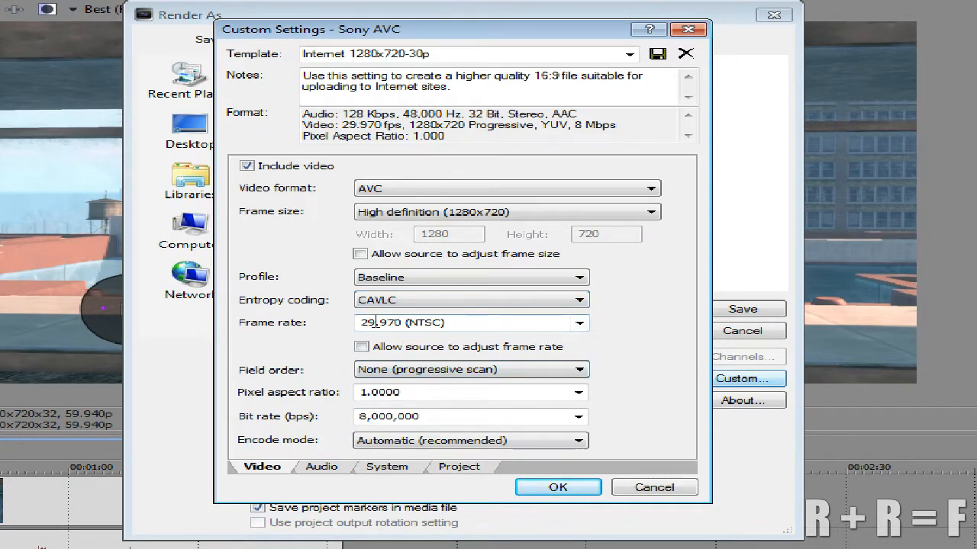
- Set the render's frame rate to 59.94
click(579, 323)
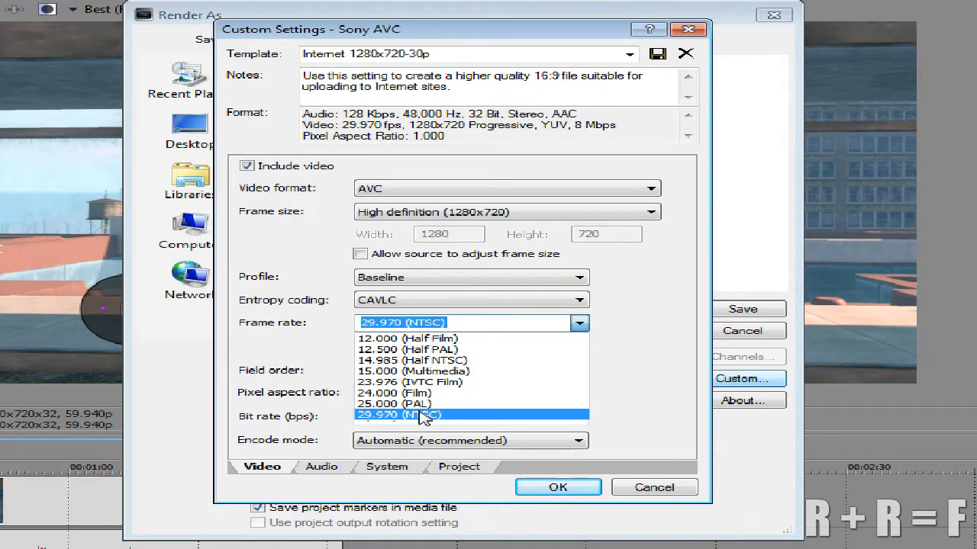
click(427, 322)
click(443, 322)
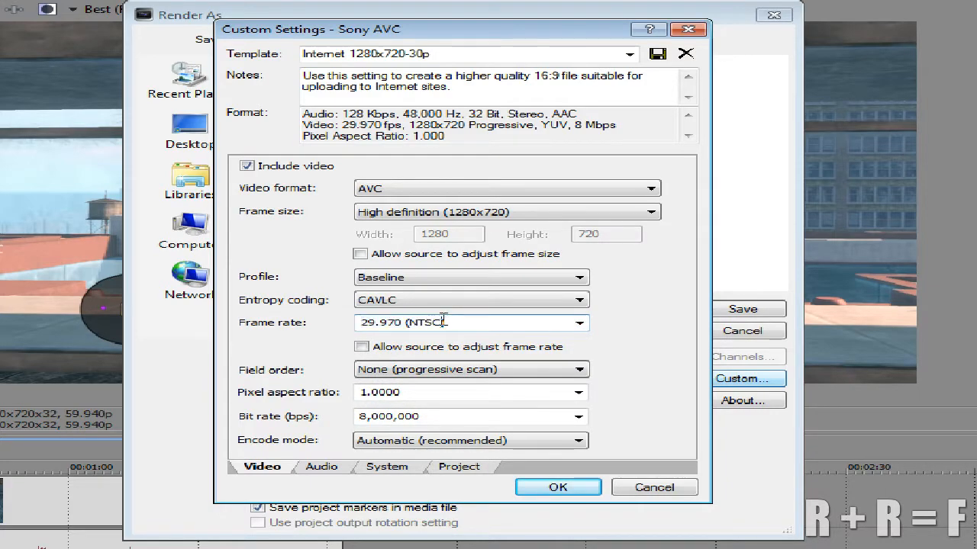
drag(444, 320, 309, 313)
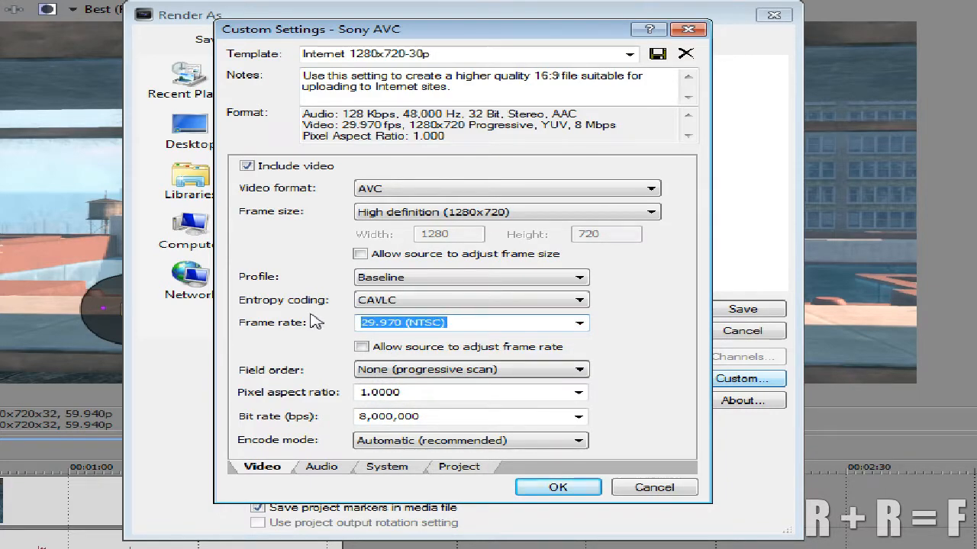
text(59.94)
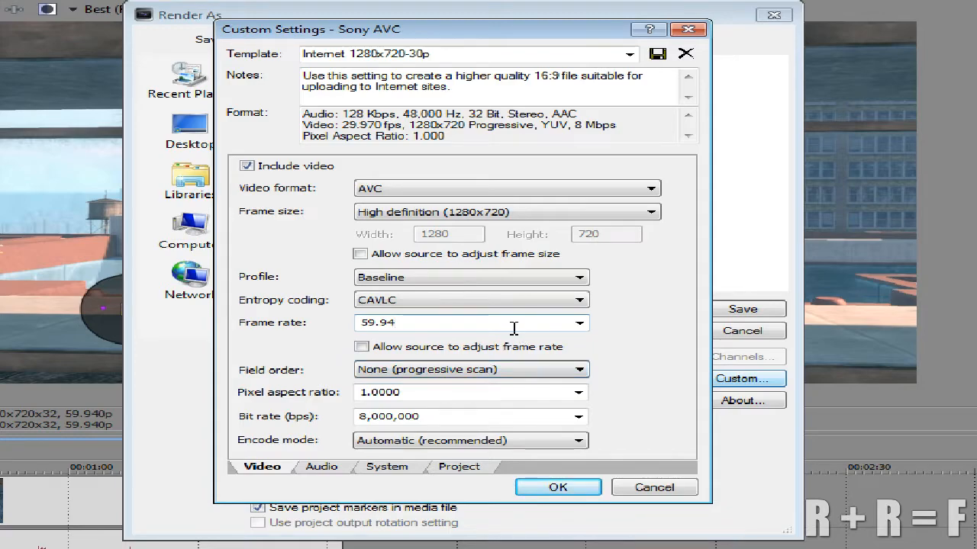
- Keep the render's field order at None (progressive scan)
click(571, 369)
click(571, 369)
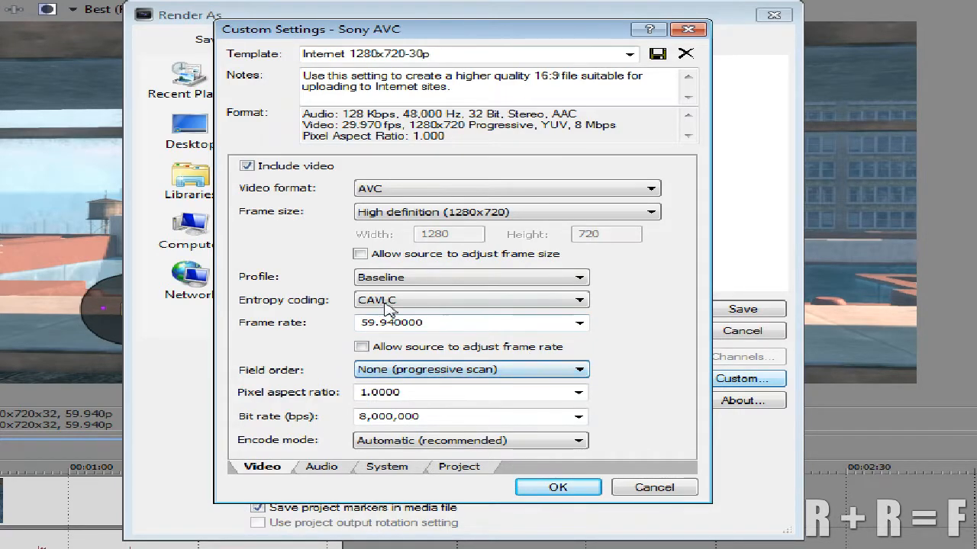
click(484, 370)
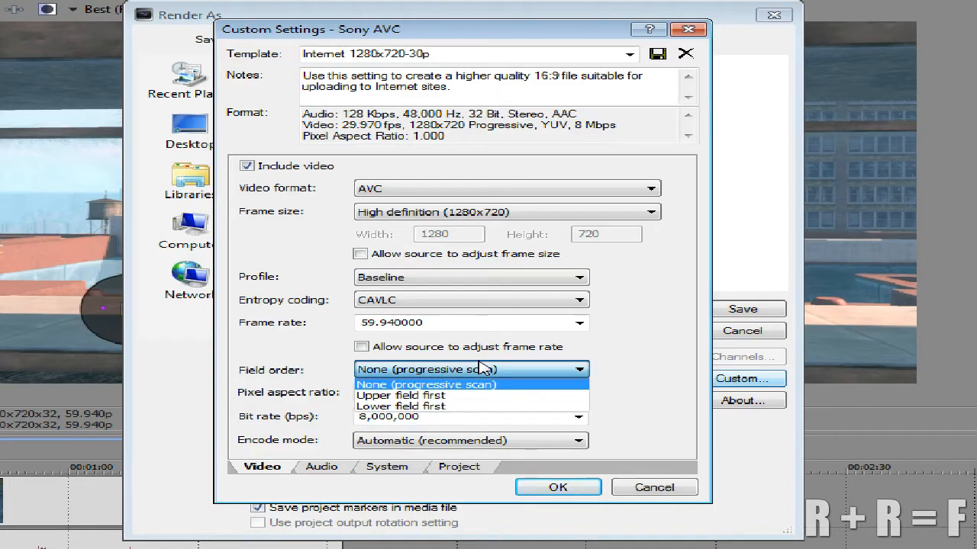
click(442, 386)
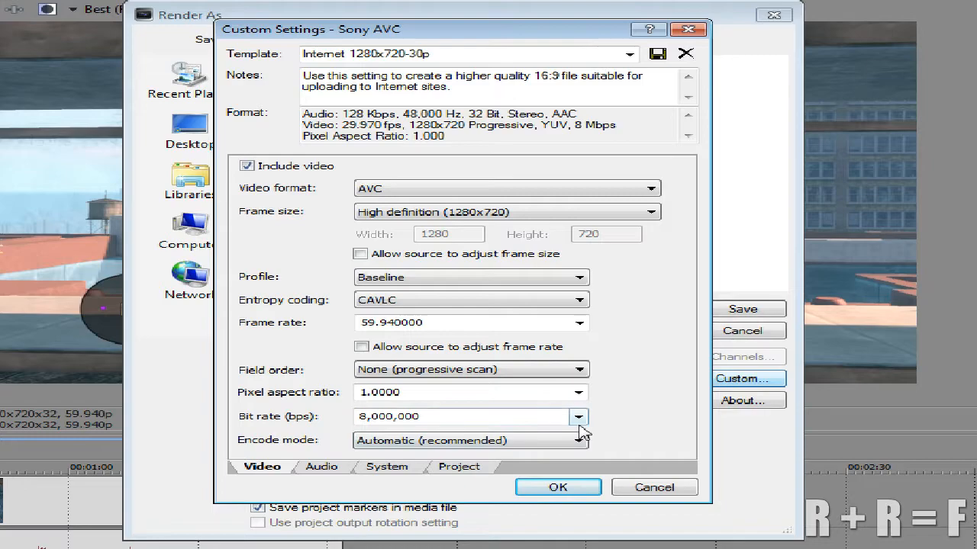
- Try video bit rates of 20,000,000 and 4,000,000 bps for the render
click(578, 418)
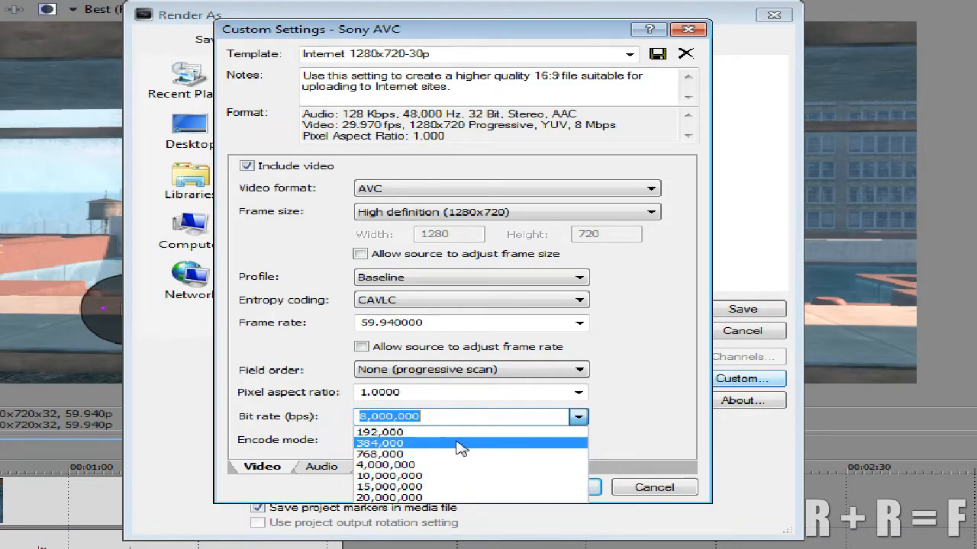
click(438, 497)
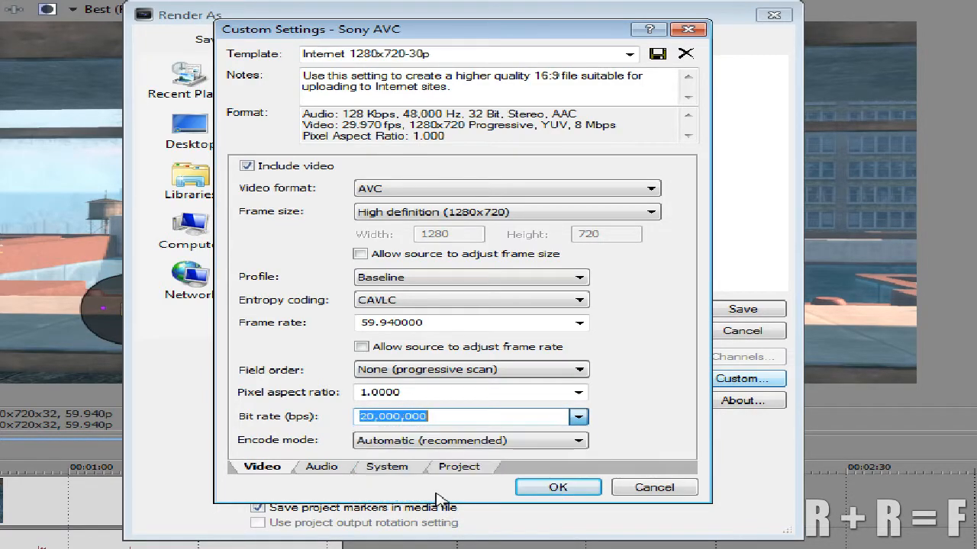
click(578, 421)
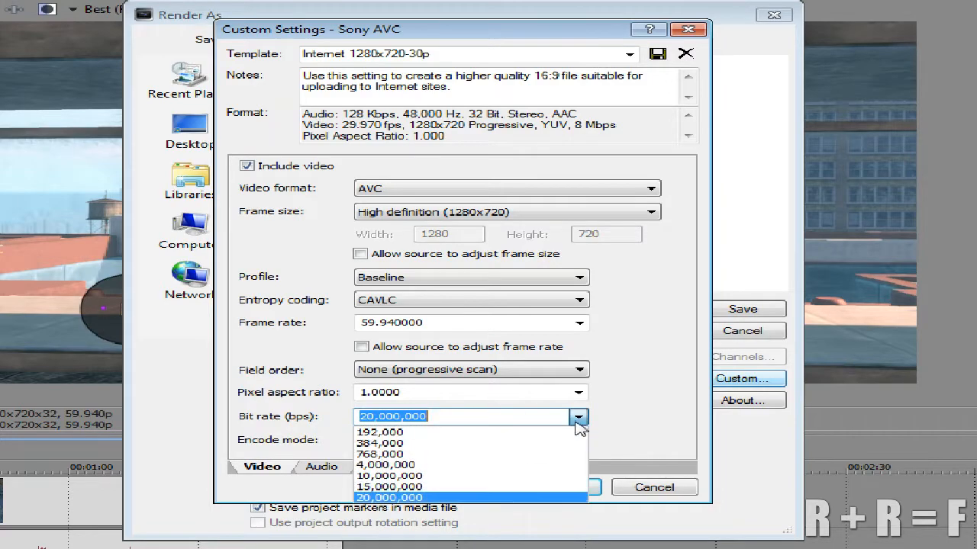
click(438, 465)
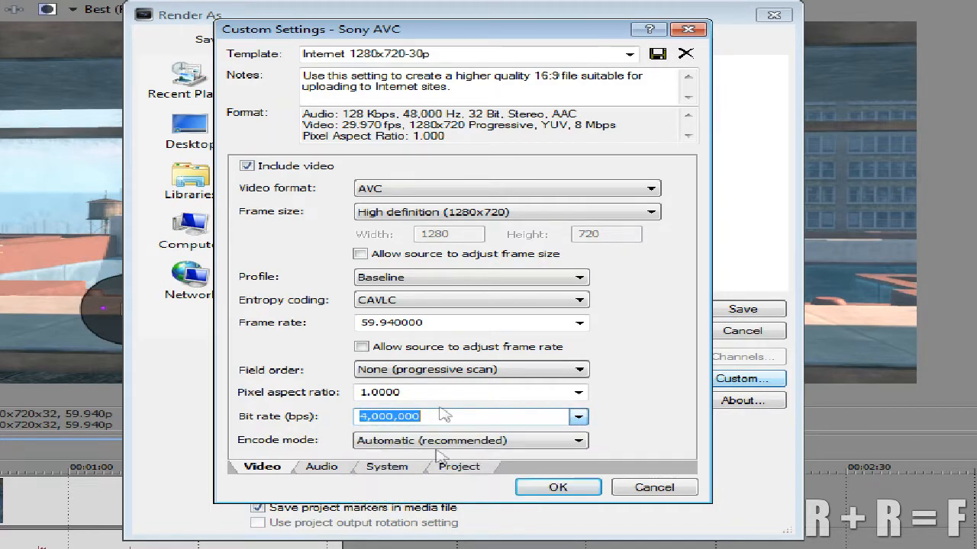
- Review the frame rate choices and try a video bit rate of 20,000,000 bps again
click(580, 323)
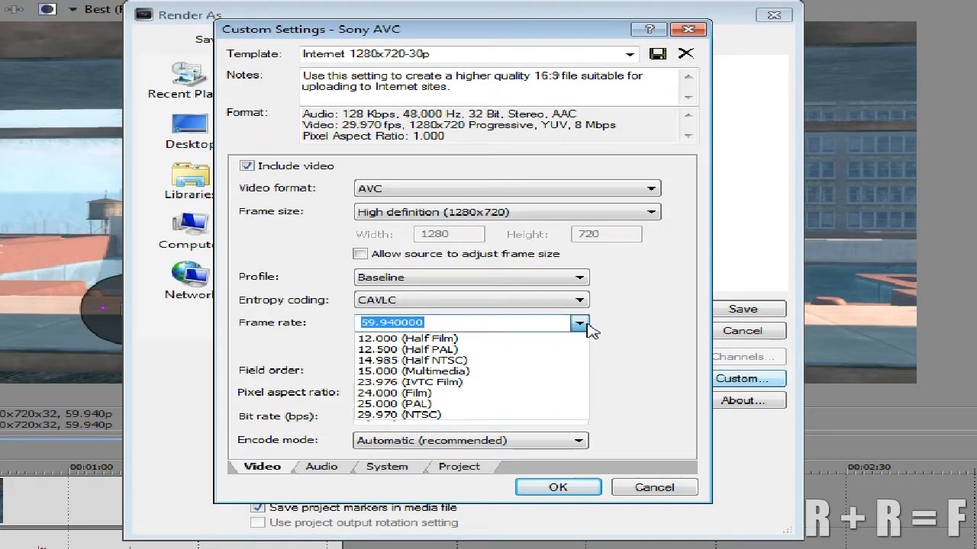
click(580, 323)
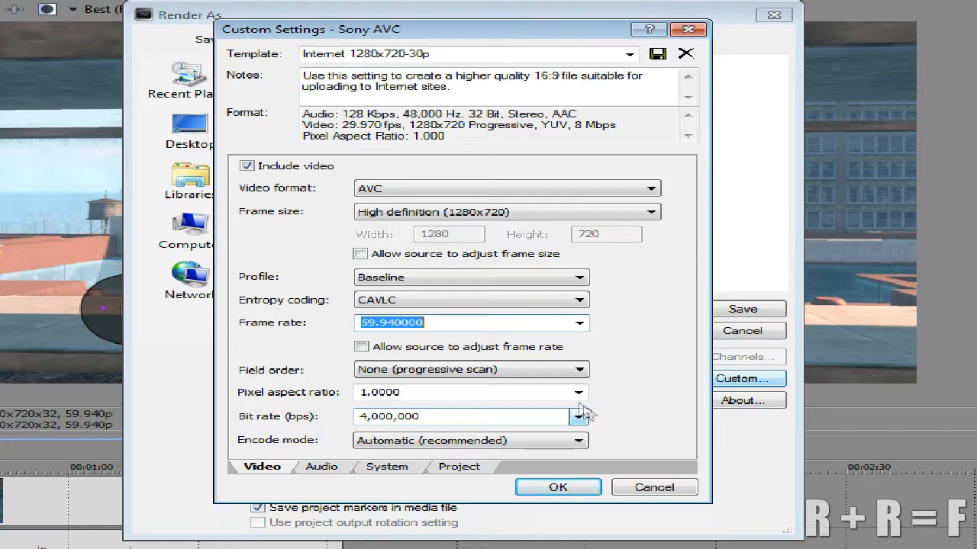
click(578, 418)
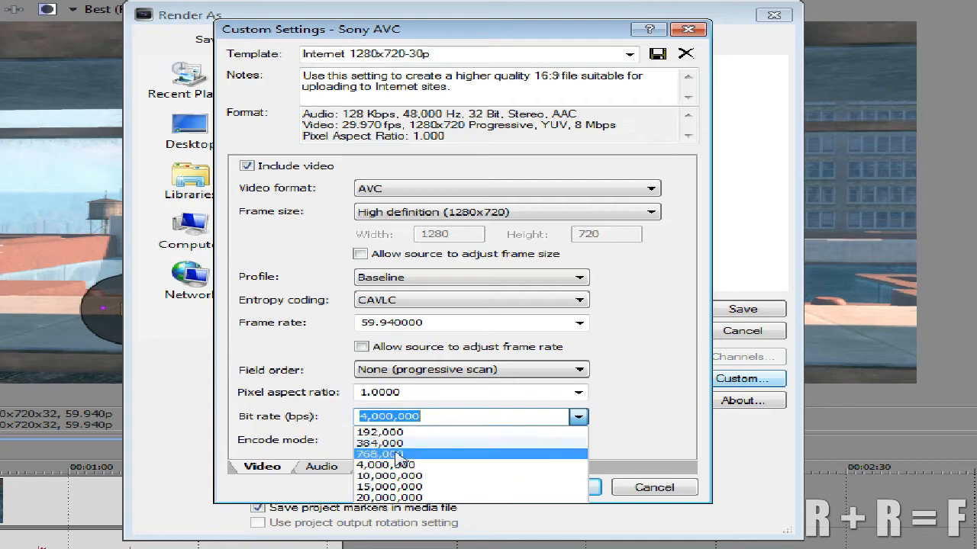
click(450, 519)
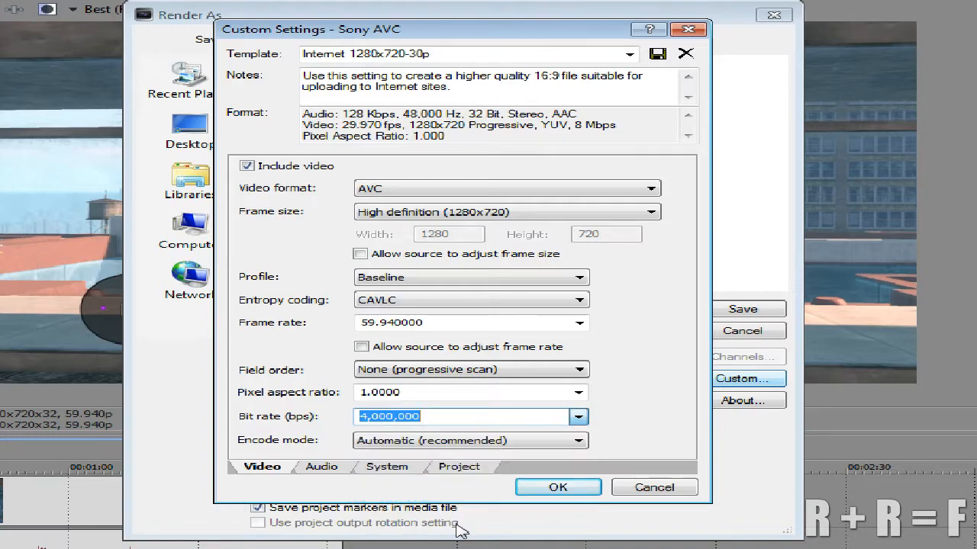
click(579, 416)
click(389, 496)
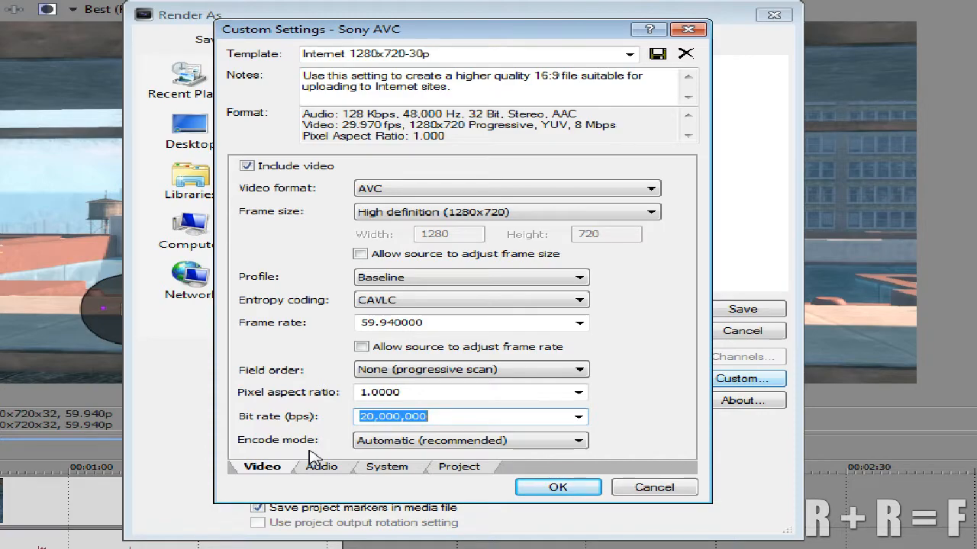
click(578, 417)
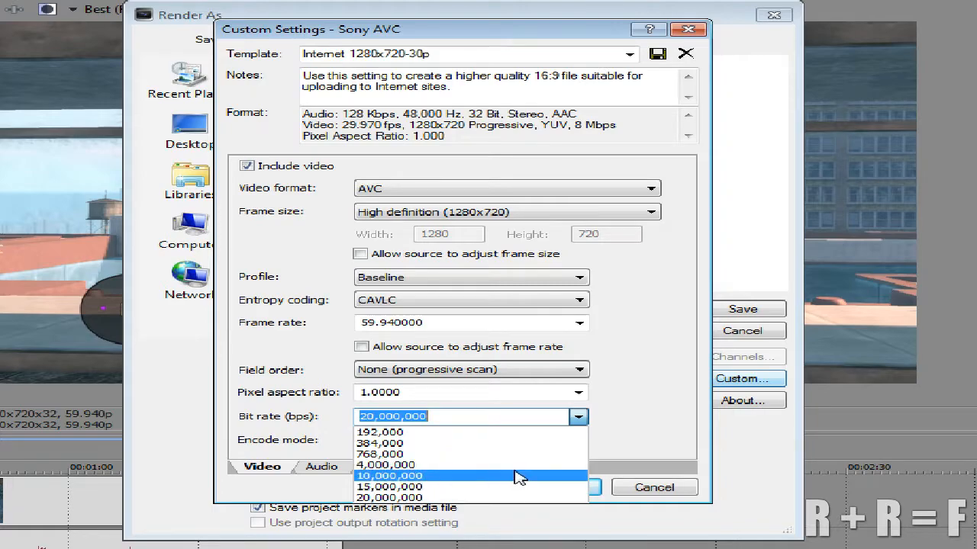
click(448, 416)
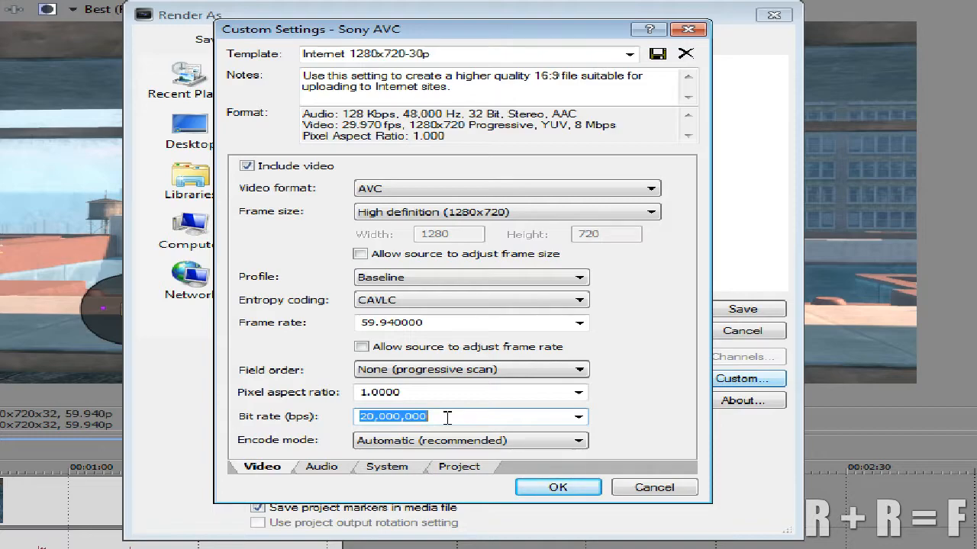
- Set the render's video bit rate to 10,000,000 bps
click(583, 416)
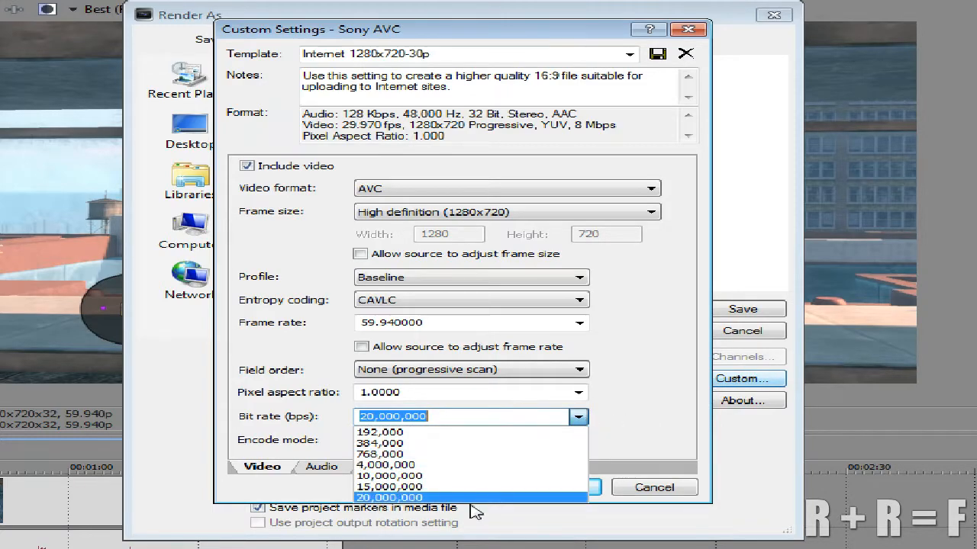
click(458, 475)
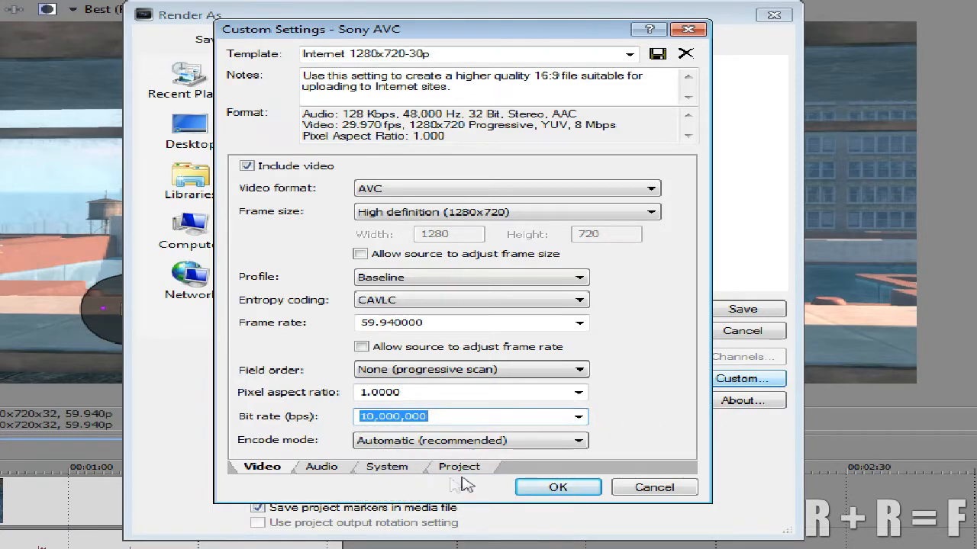
click(579, 417)
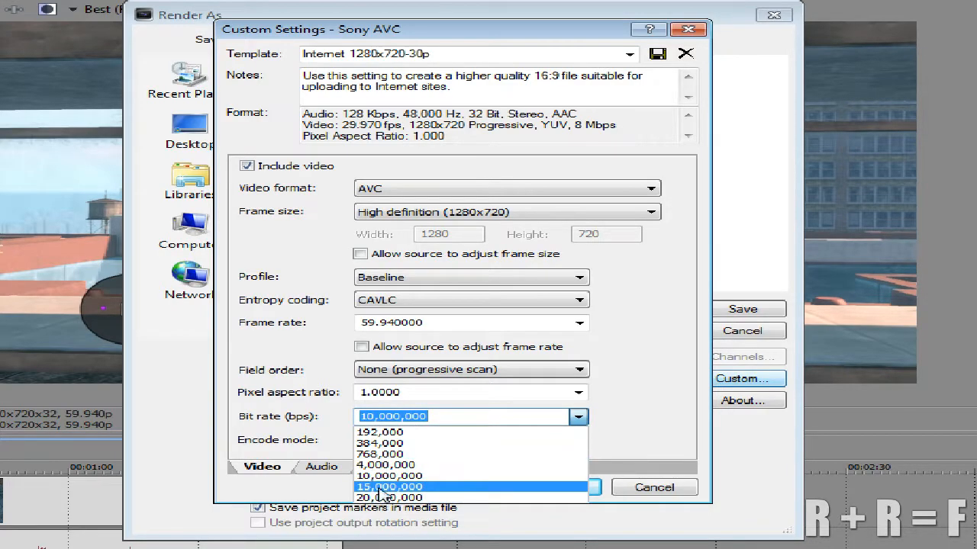
click(593, 418)
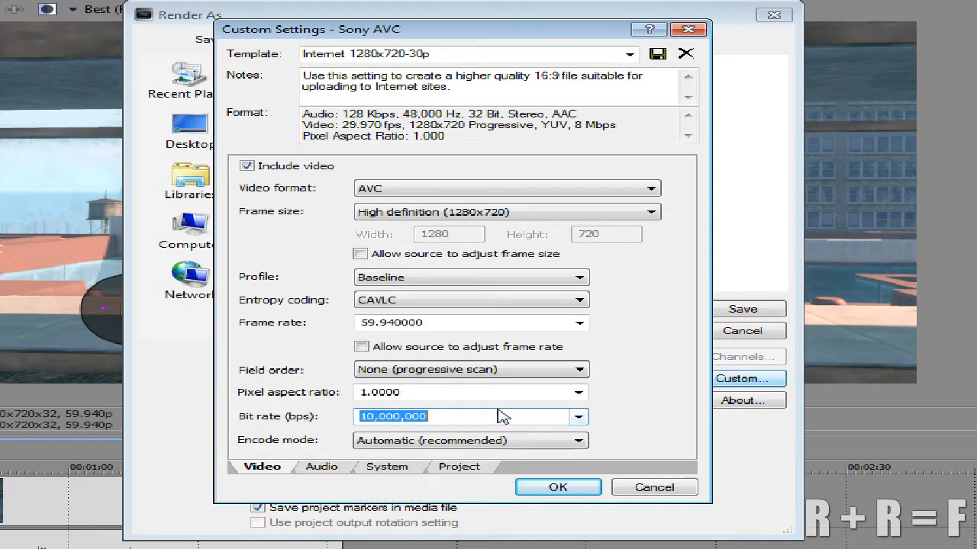
click(499, 416)
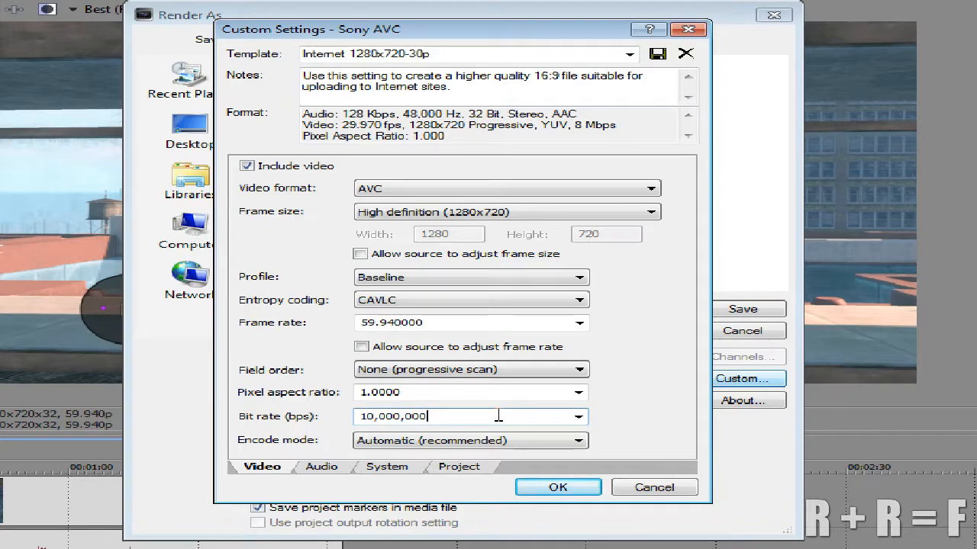
double_click(499, 415)
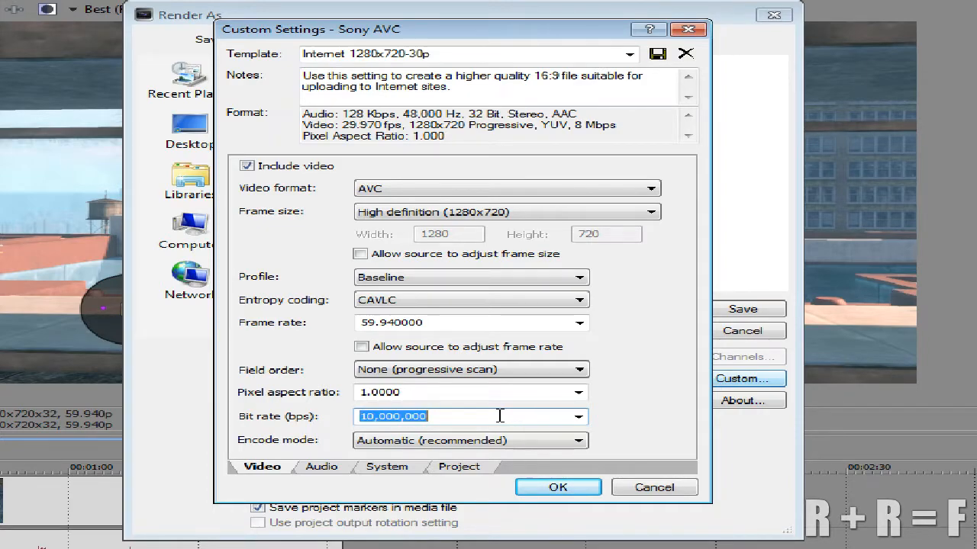
click(578, 417)
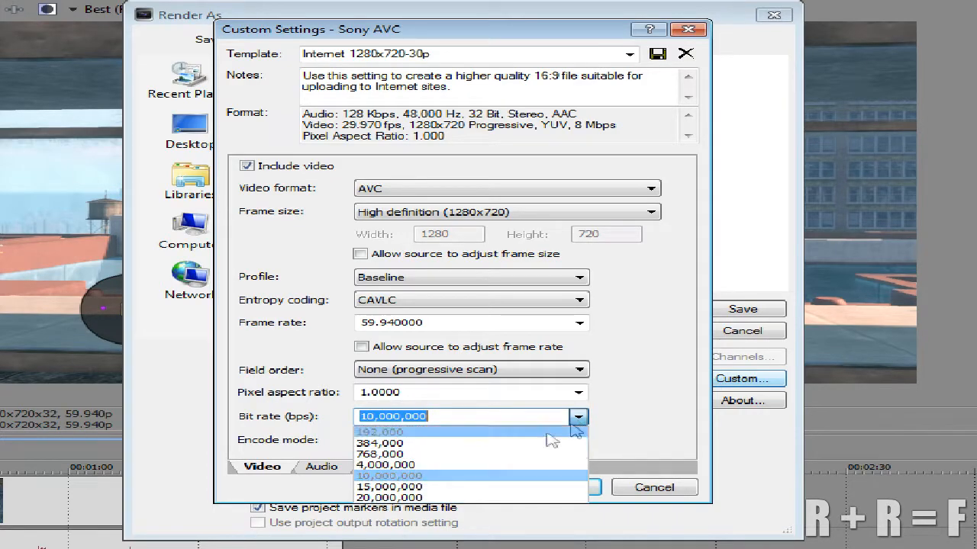
click(464, 476)
- Keep the render's encode mode at Automatic (recommended)
click(278, 467)
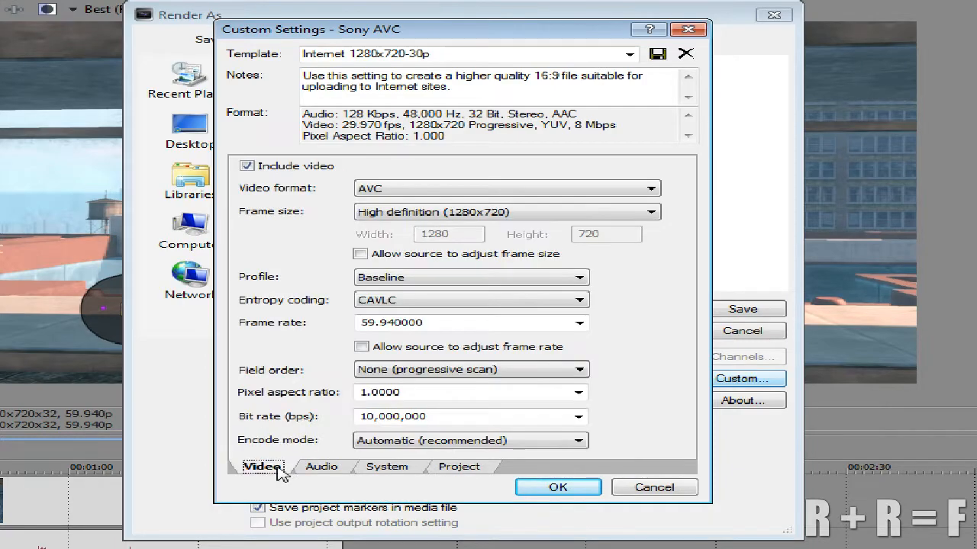
click(574, 441)
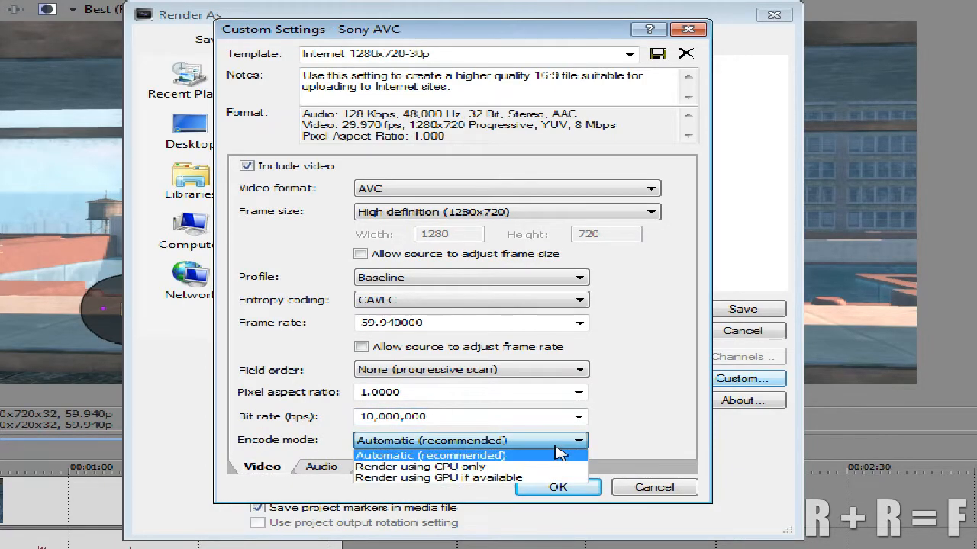
click(534, 455)
- Review the render's audio settings, including the available bit rates and sample rates
click(322, 466)
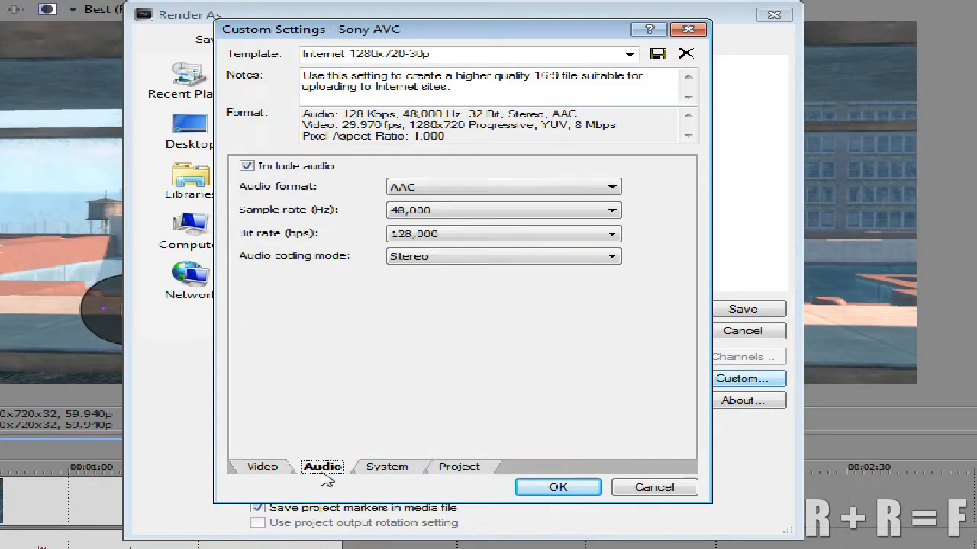
click(580, 236)
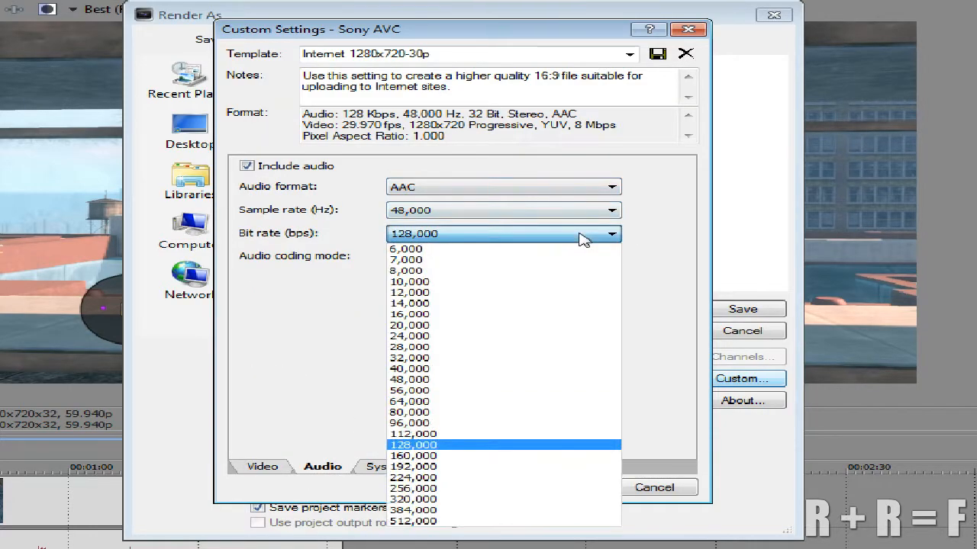
click(581, 238)
click(567, 214)
click(563, 218)
click(558, 238)
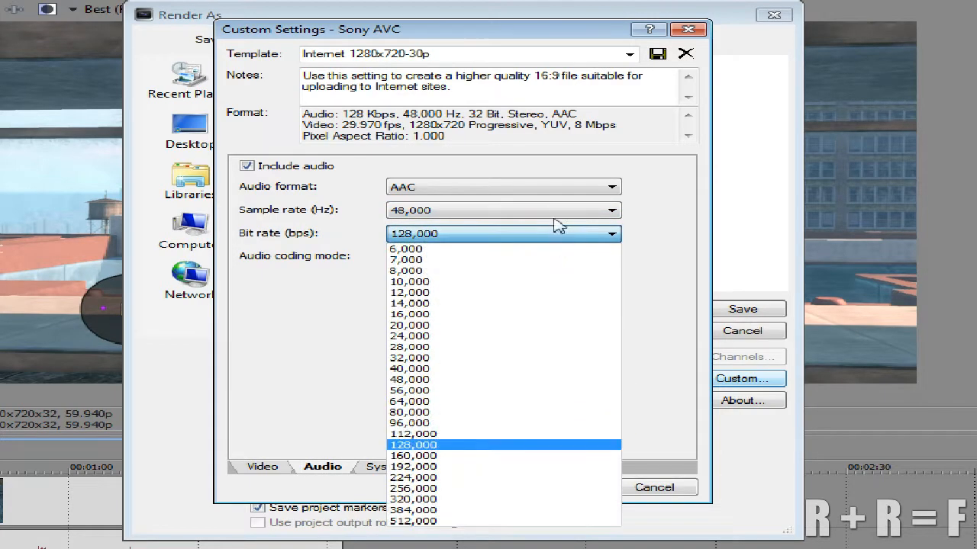
click(554, 196)
click(553, 195)
click(555, 201)
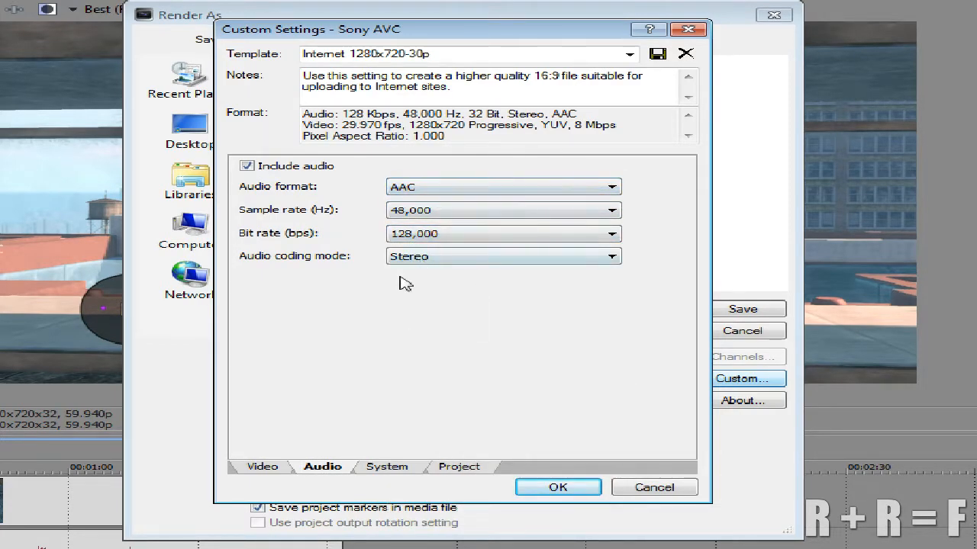
- Check the audio sample rate and bit rate choices and select Stereo as the audio coding mode
click(478, 212)
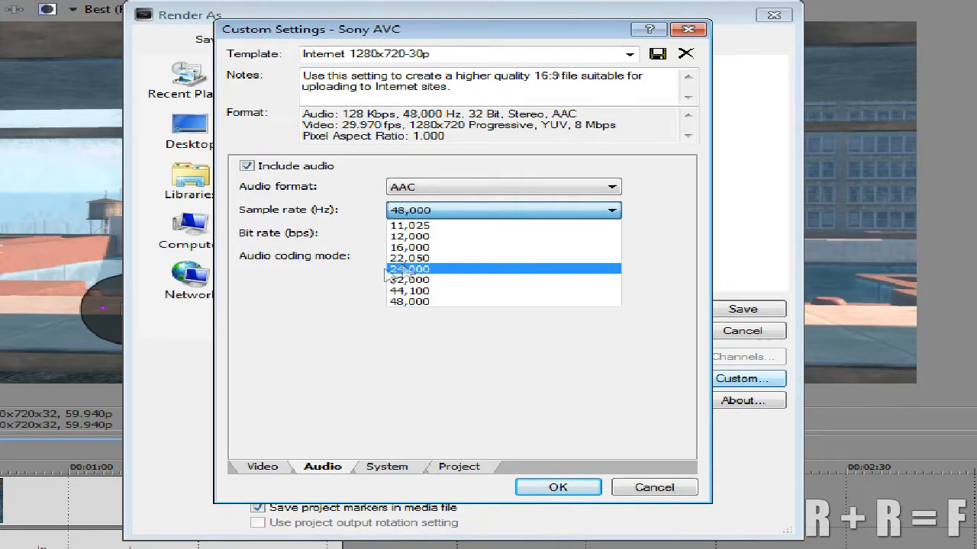
click(426, 364)
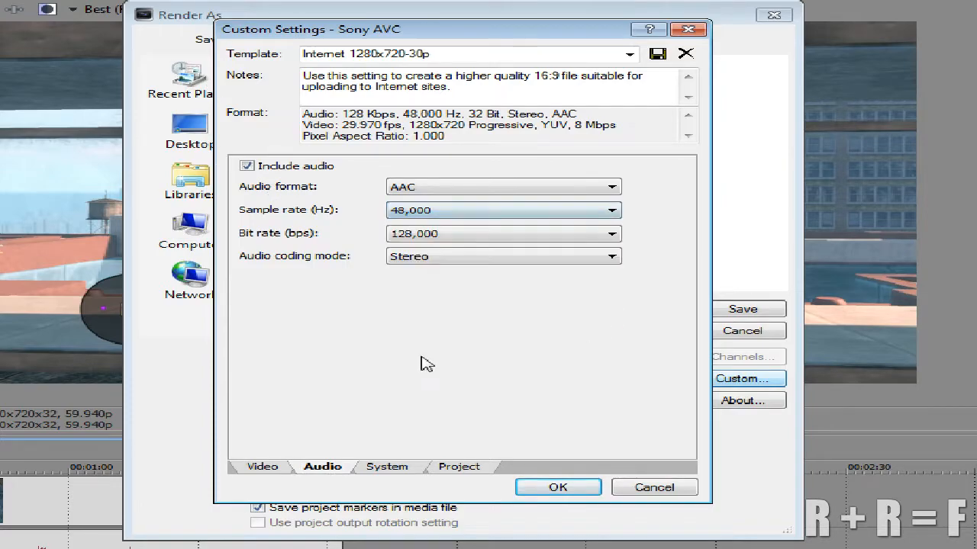
click(516, 236)
click(516, 238)
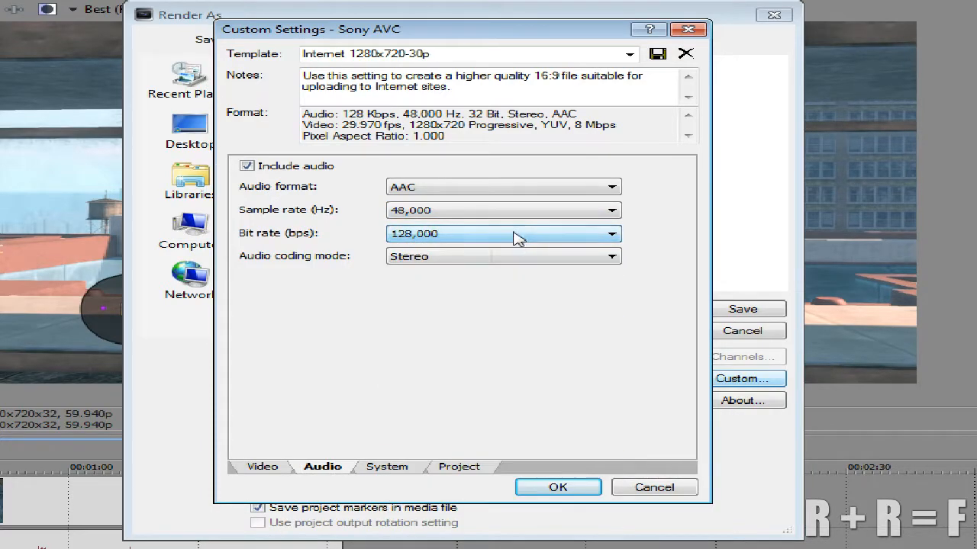
click(454, 260)
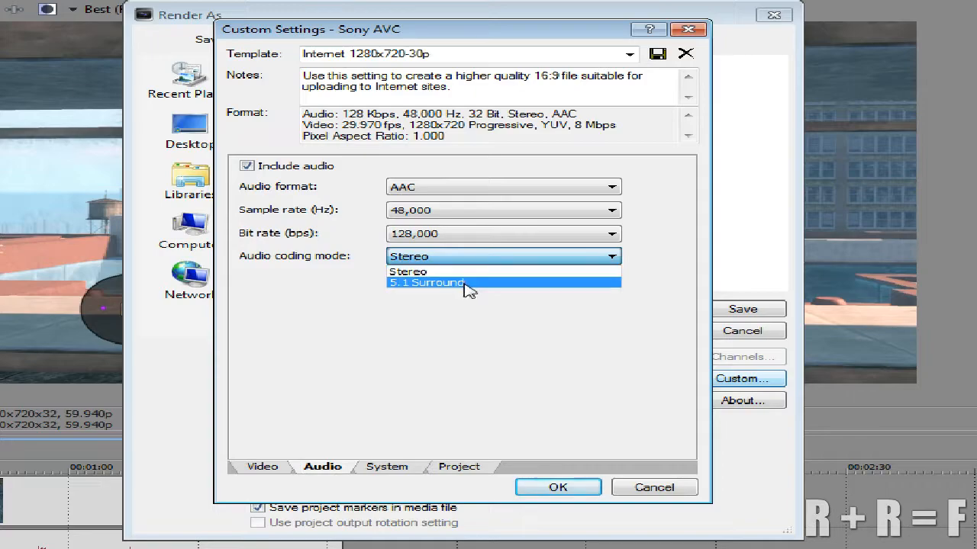
click(463, 273)
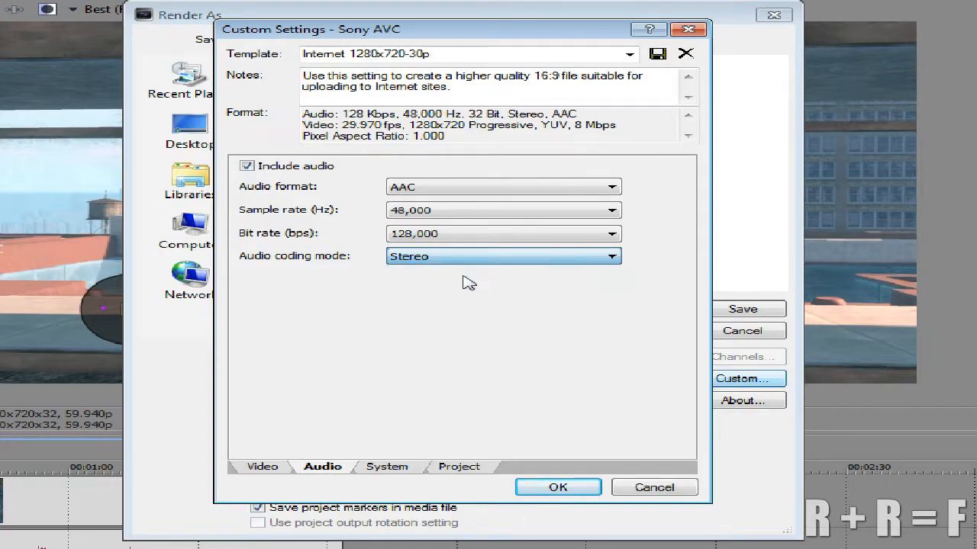
- Select MP4 file format (.mp4) as the render's system format
click(391, 467)
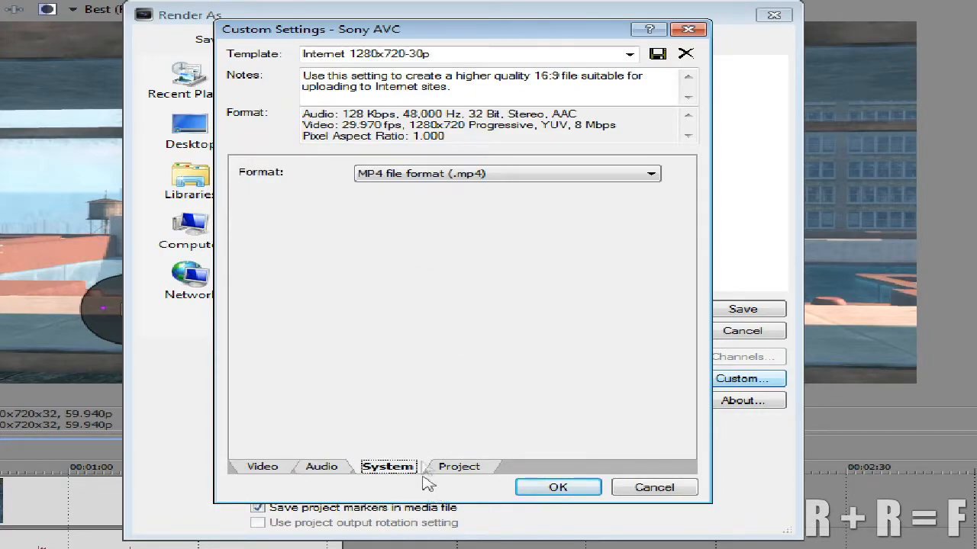
click(565, 178)
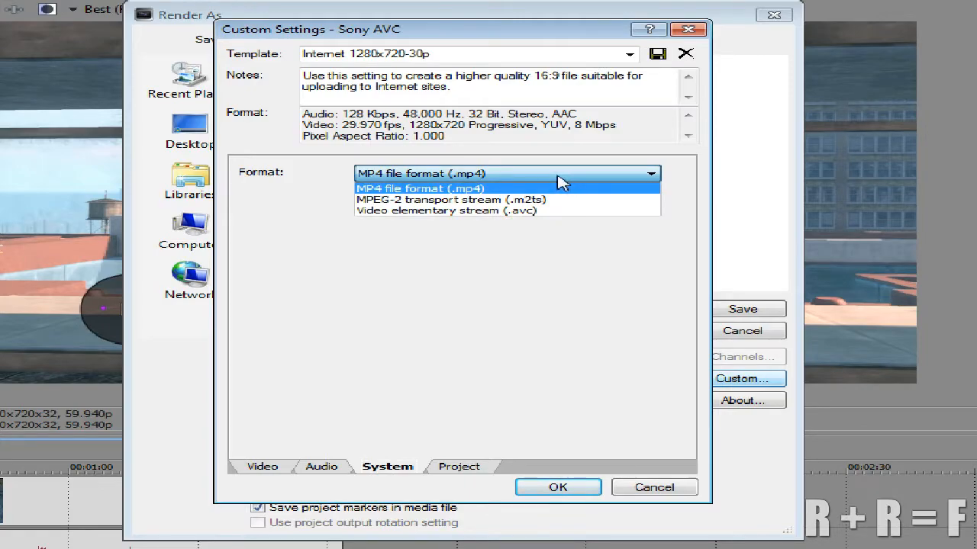
click(502, 189)
- Set the video rendering quality to Best and accept the custom Sony AVC settings
click(459, 466)
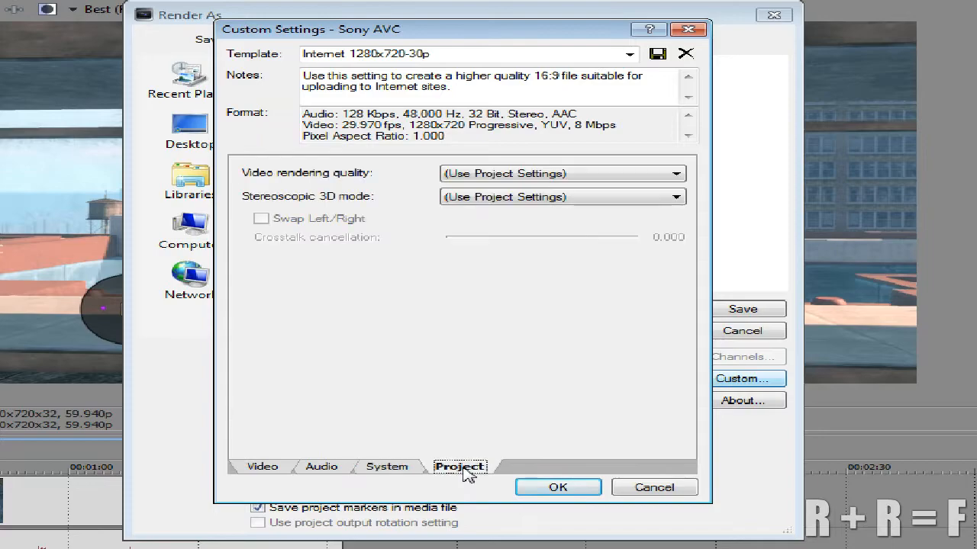
click(534, 176)
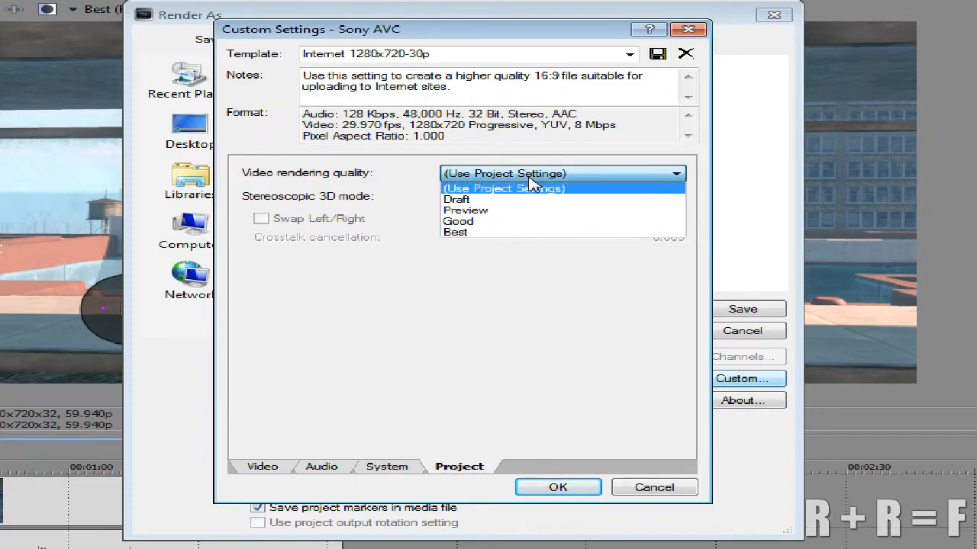
click(537, 239)
click(540, 203)
click(541, 204)
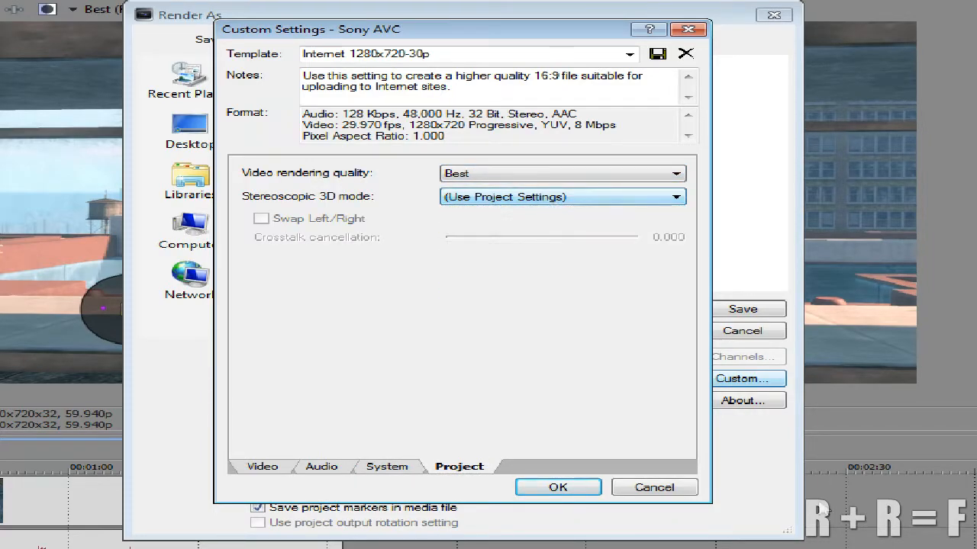
click(558, 488)
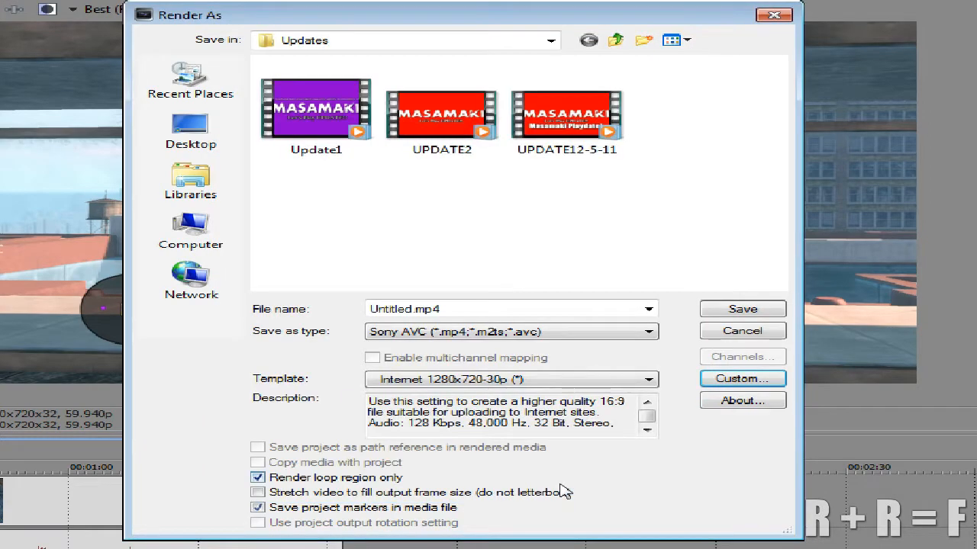
- Reopen the custom render settings, look through the template list down to the saved YOUTUBE+ template, and leave without changes
click(717, 379)
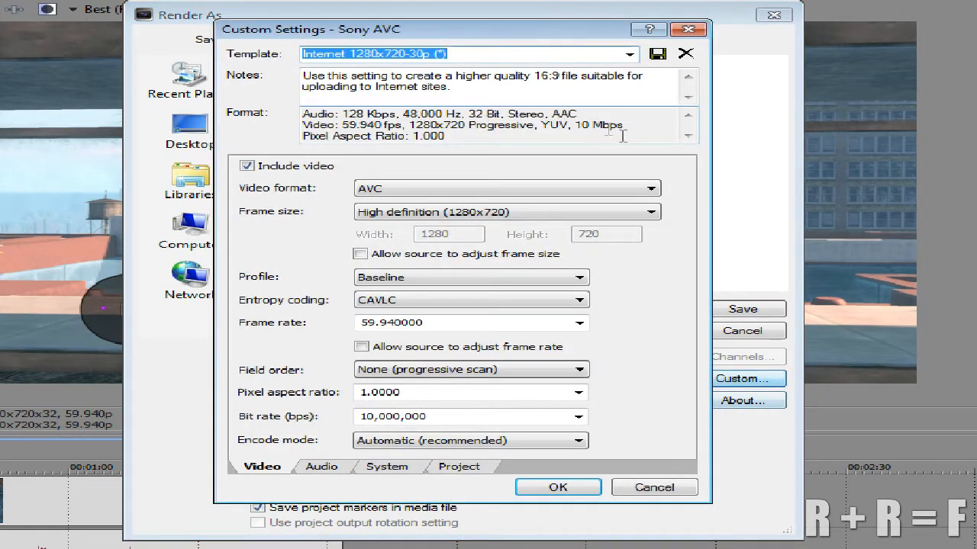
click(630, 54)
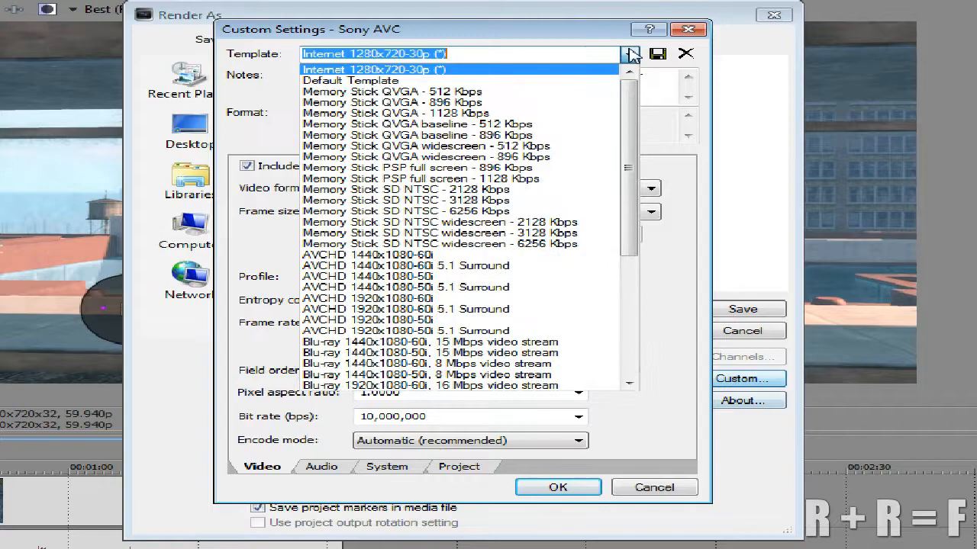
click(492, 48)
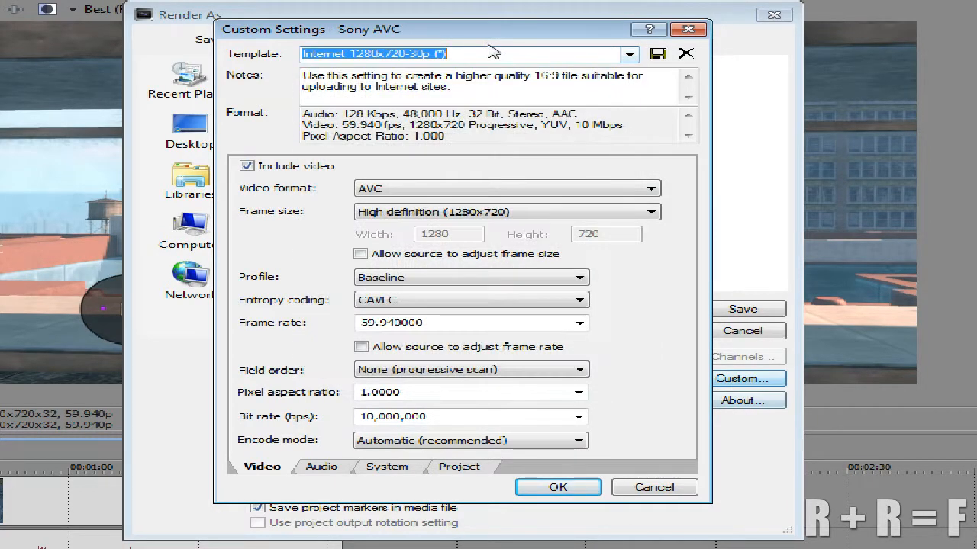
drag(462, 52, 267, 47)
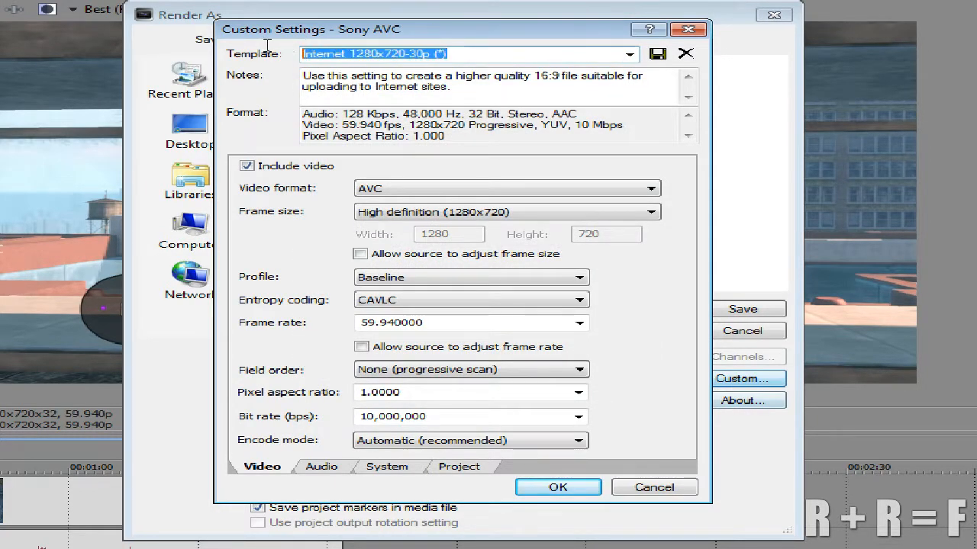
click(630, 54)
scroll(484, 284, down, 5)
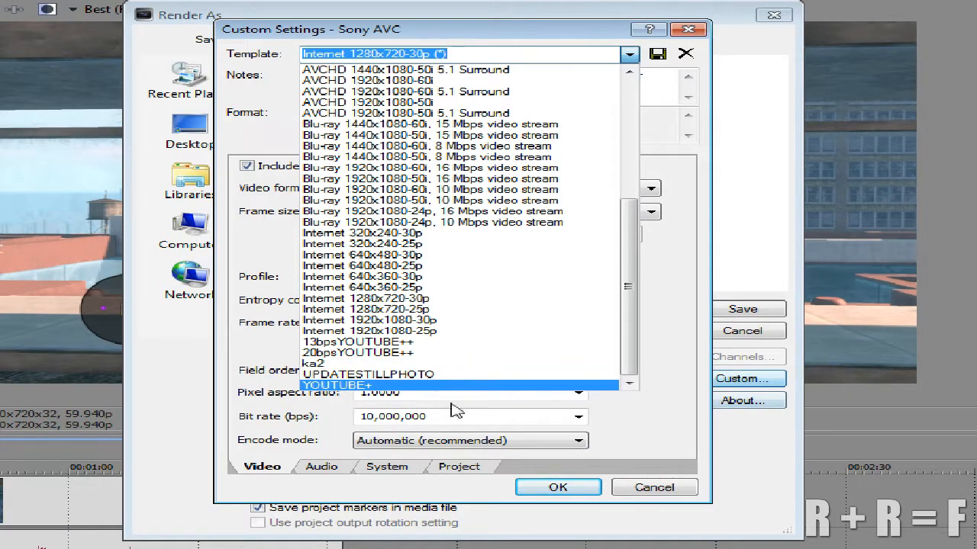
click(652, 487)
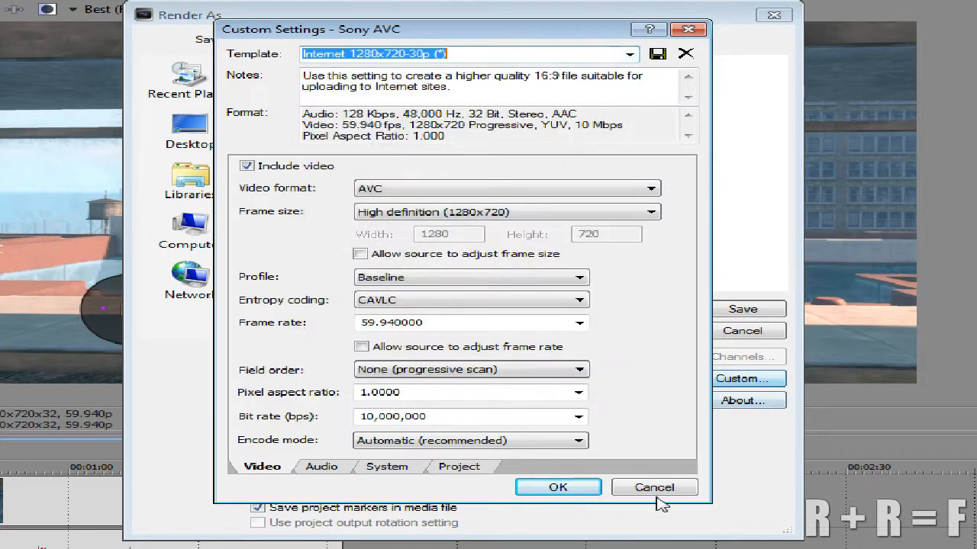
click(652, 488)
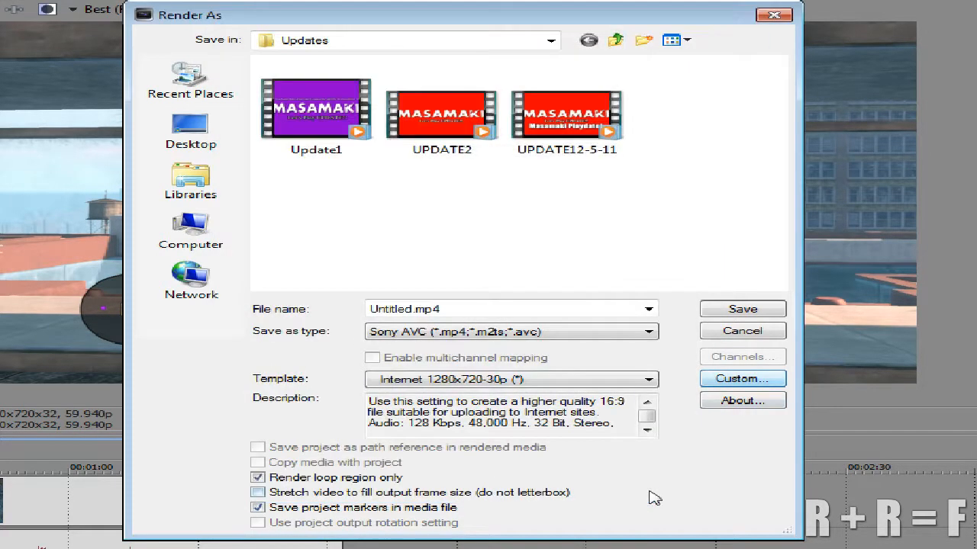
- Cancel the Render As dialog and switch to the live streaming window
click(769, 337)
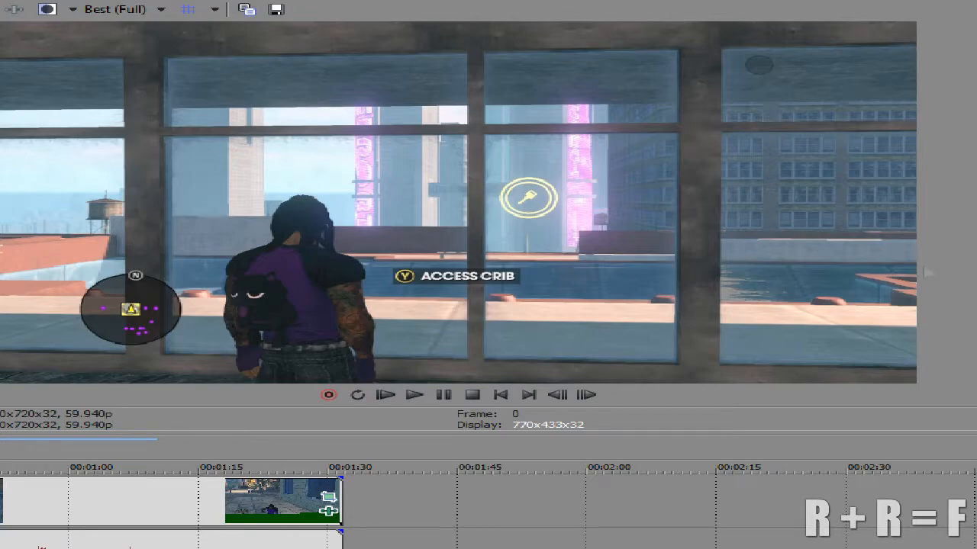
key(alt+Tab)
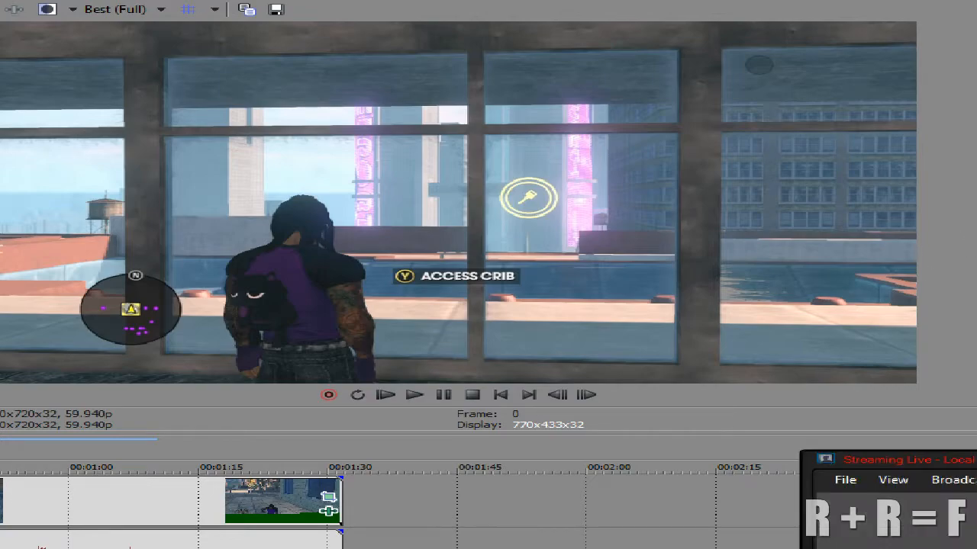